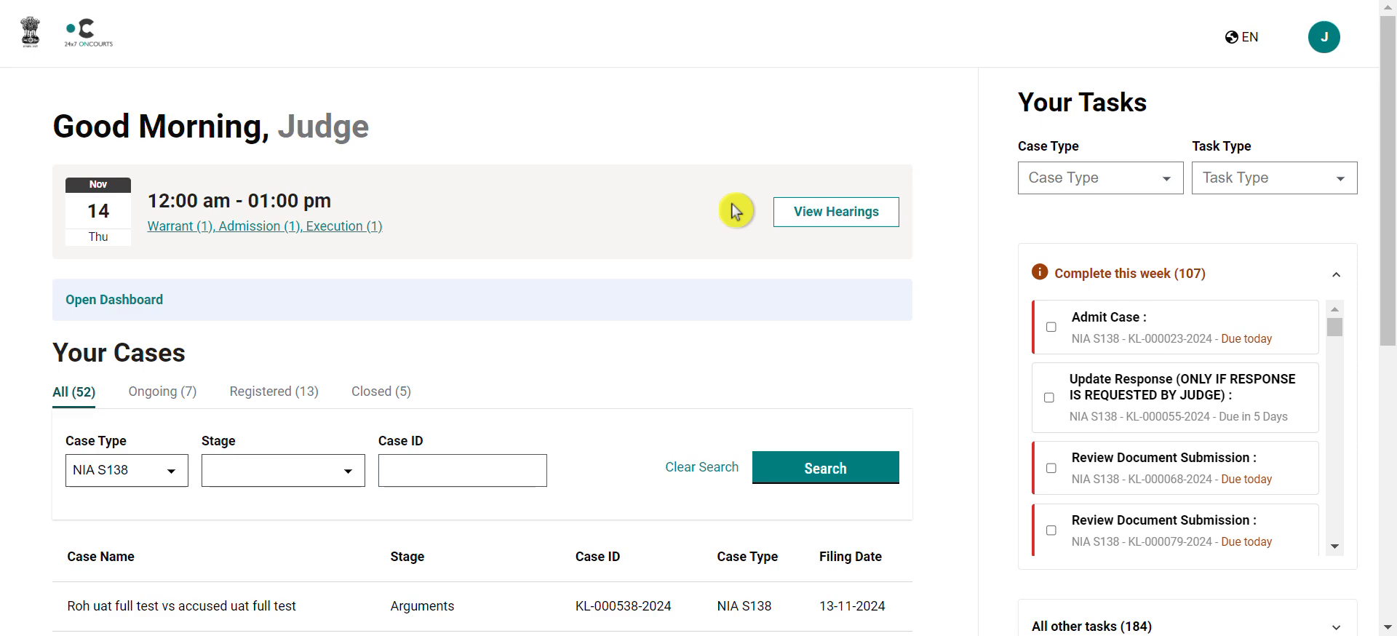
Step: Page the Your Cases table forward twice to show cases 21–30 of 52
scroll(735, 211, "down", 2)
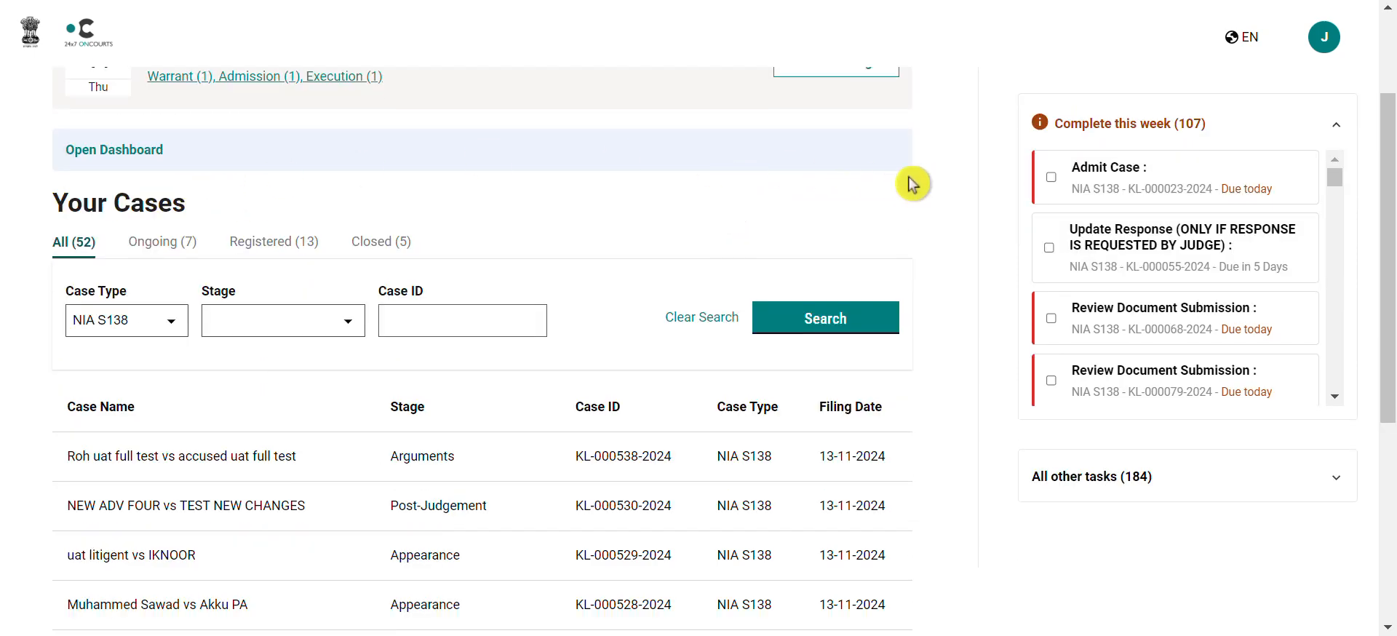
scroll(978, 384, "down", 2)
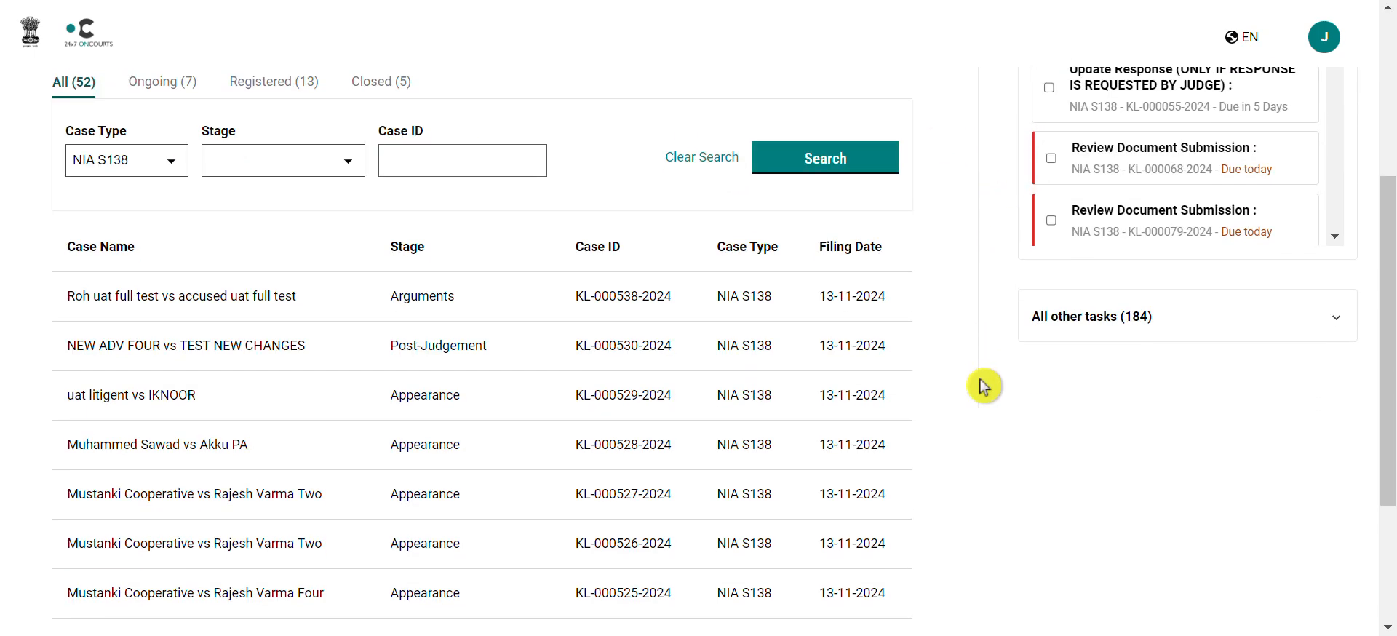
scroll(430, 393, "down", 3)
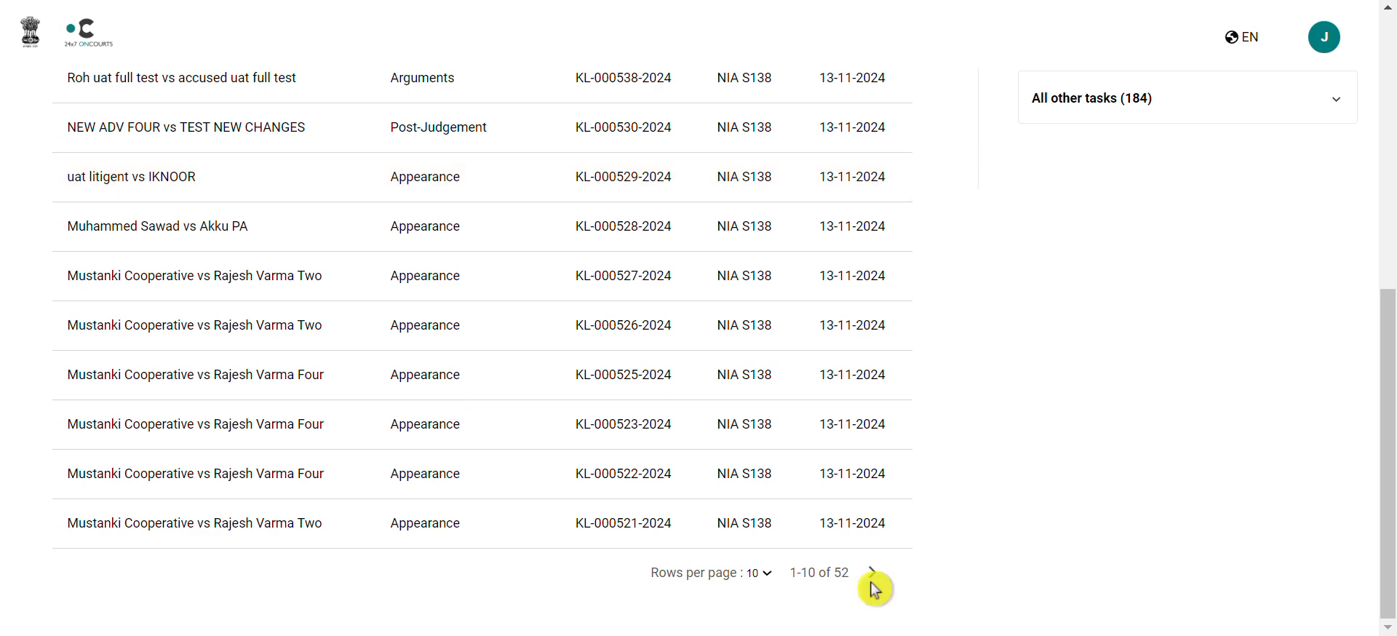
left_click(873, 579)
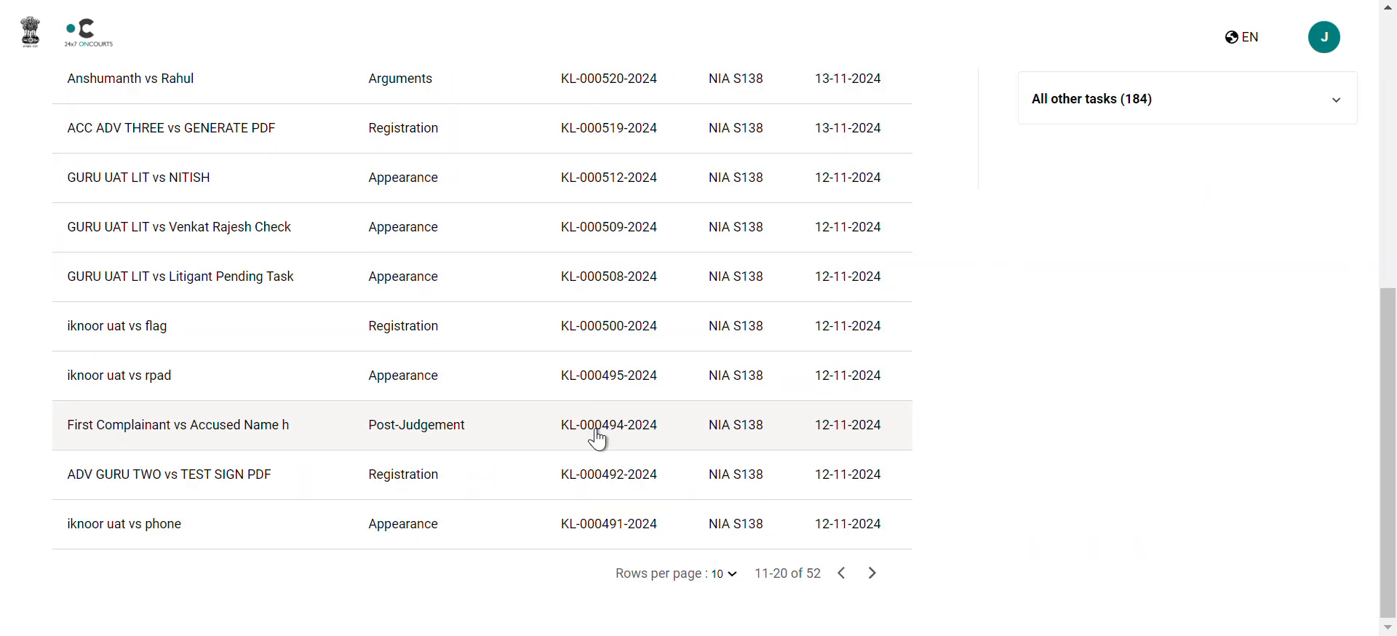
scroll(597, 437, "up", 1)
scroll(553, 425, "down", 1)
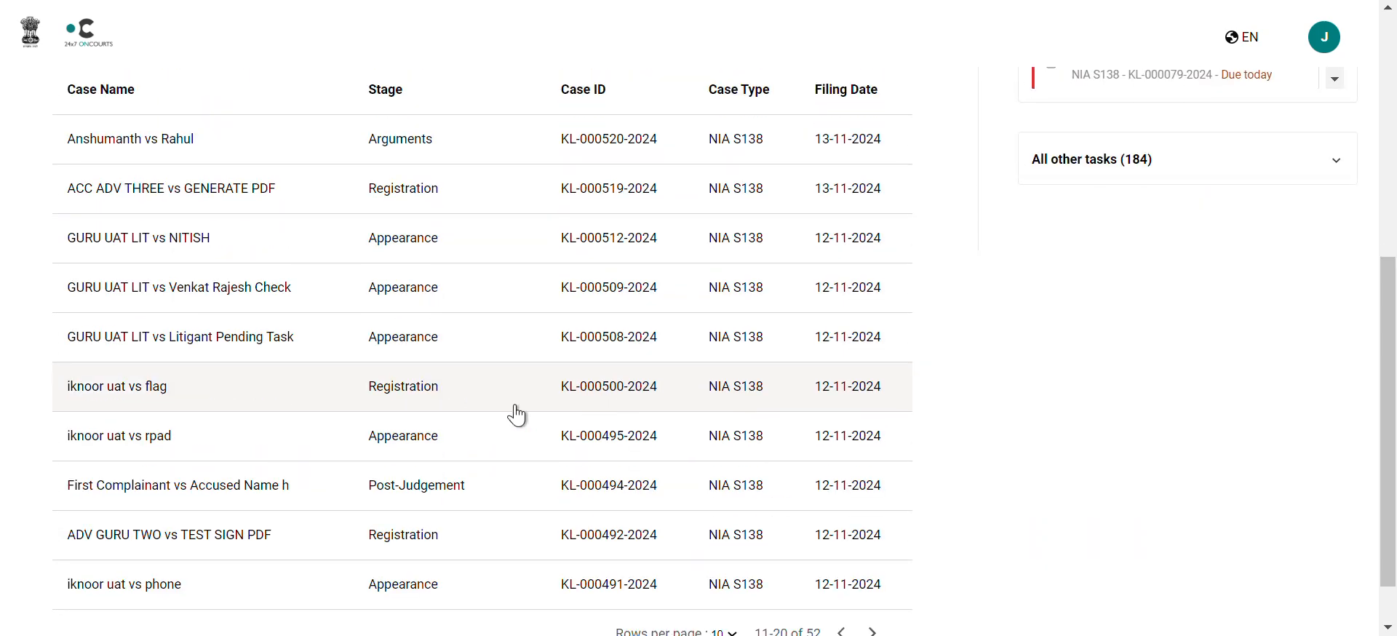
left_click(873, 572)
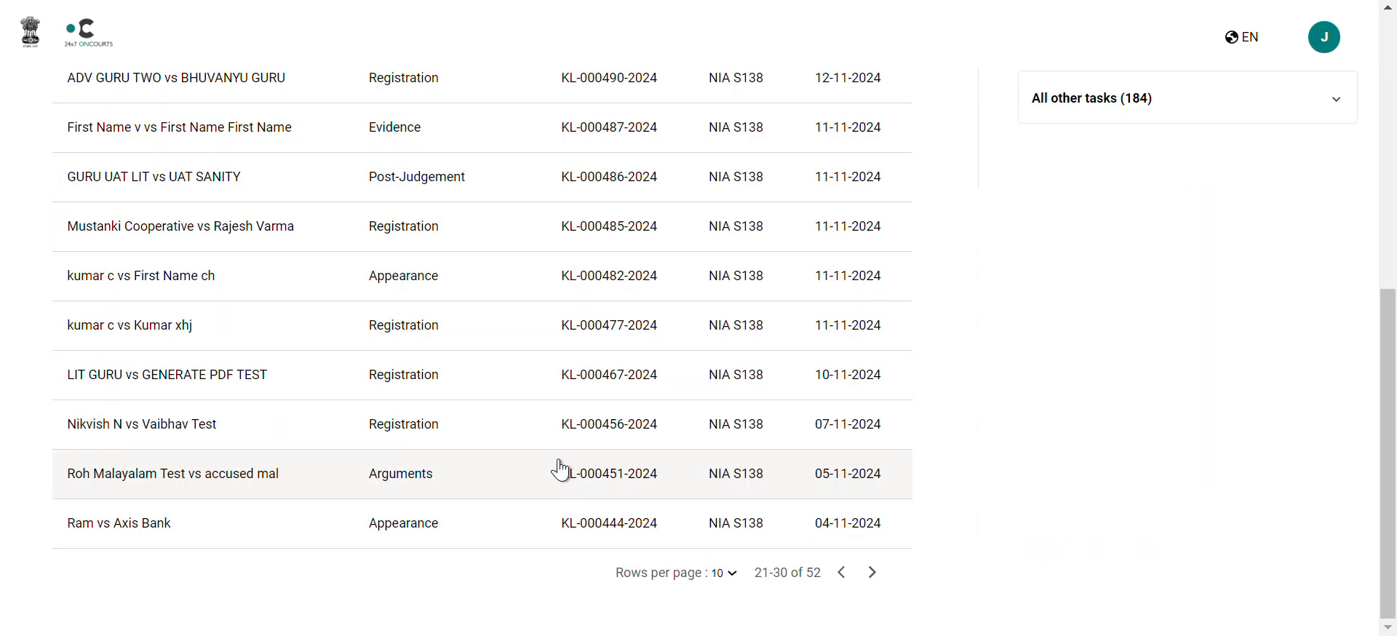
scroll(446, 228, "up", 1)
left_click(277, 242)
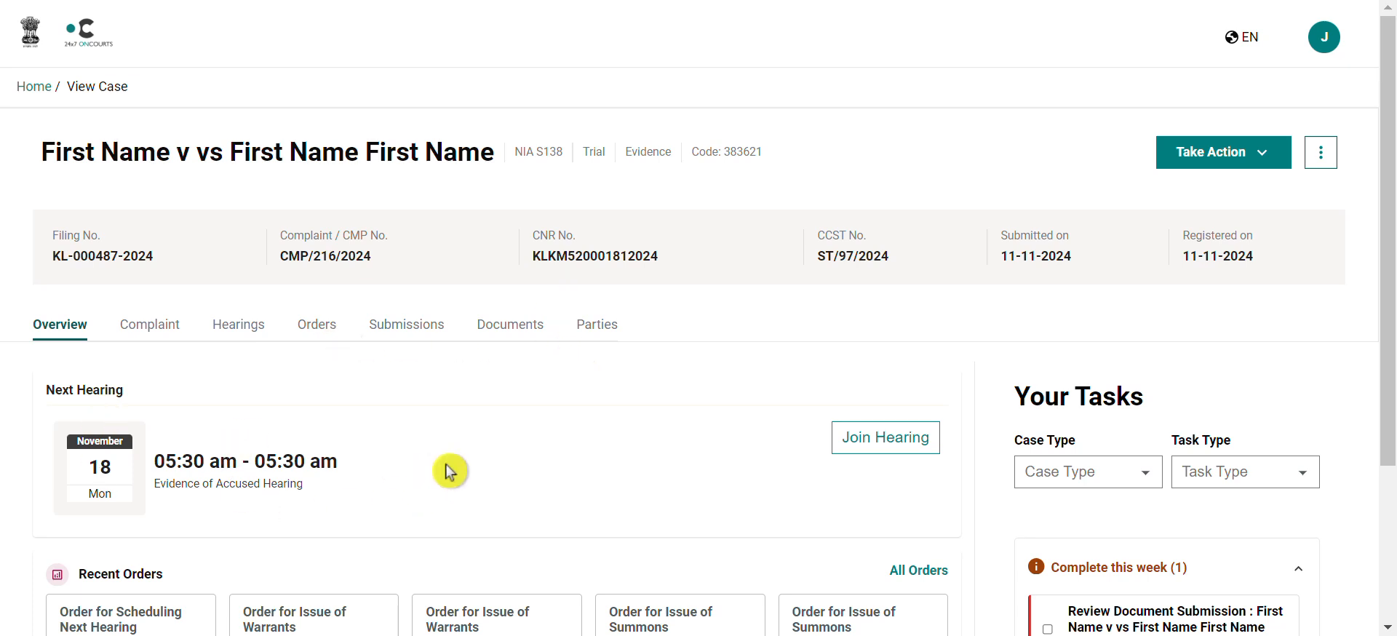
left_click(247, 328)
scroll(451, 371, "down", 1)
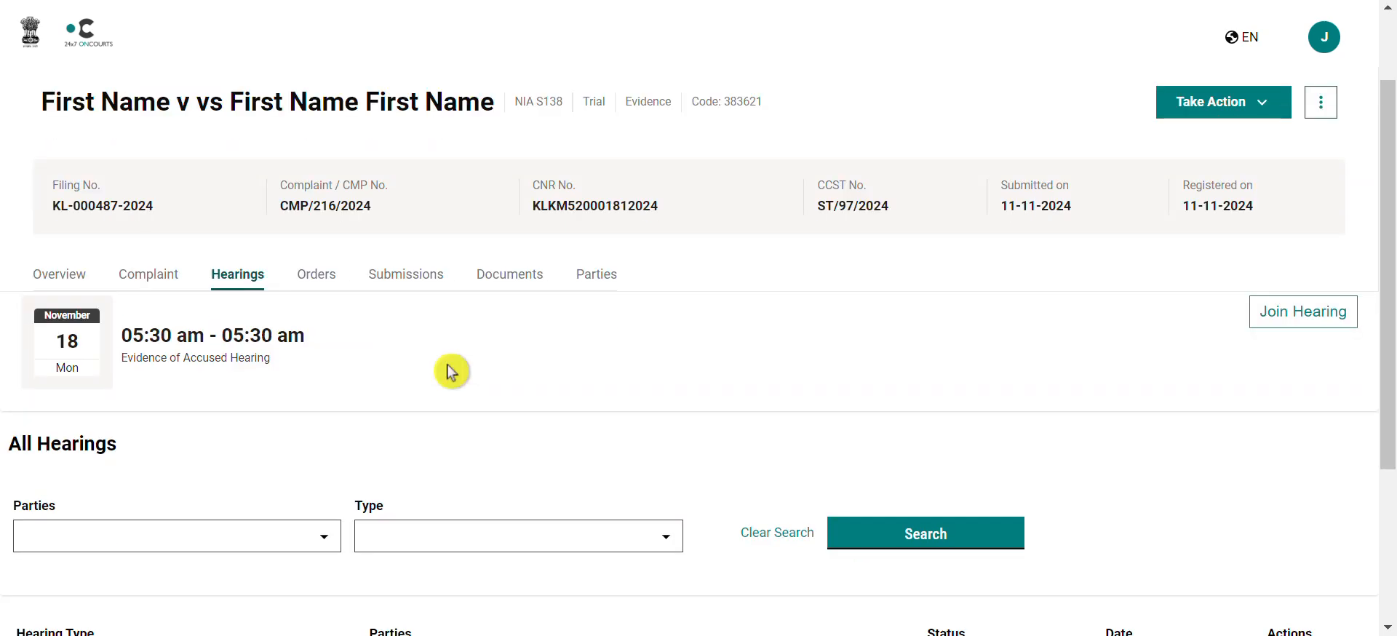
scroll(451, 371, "down", 3)
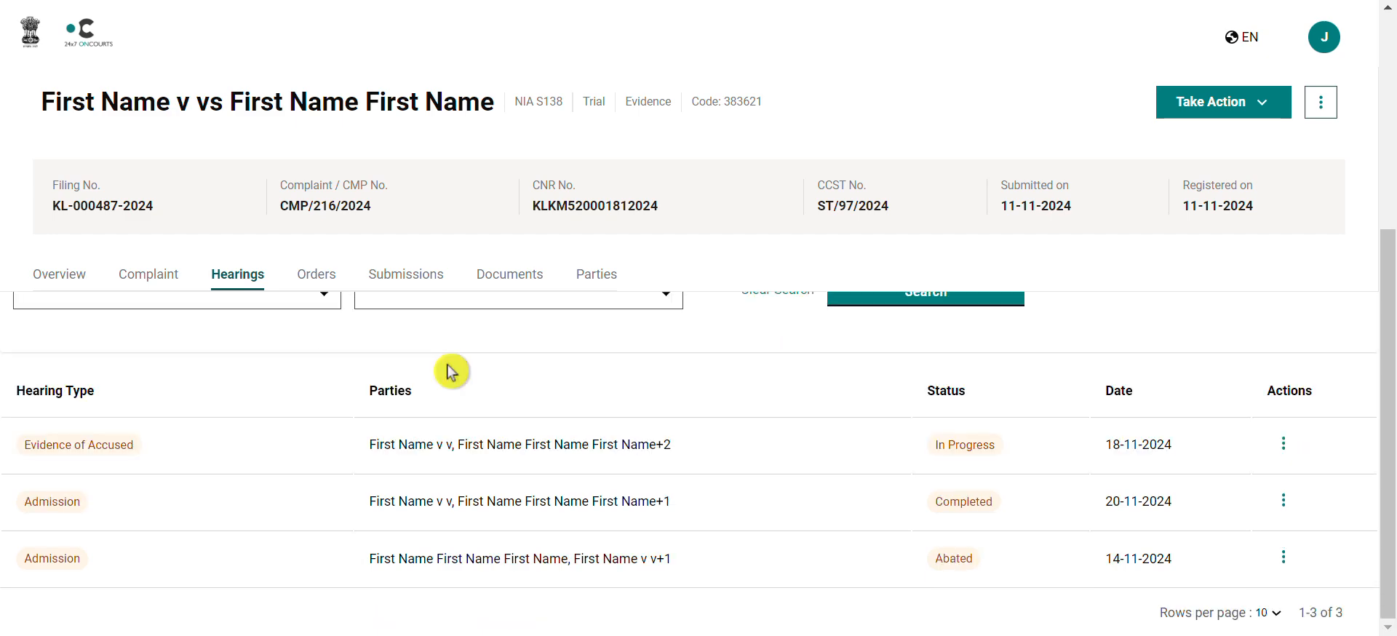
scroll(451, 371, "up", 3)
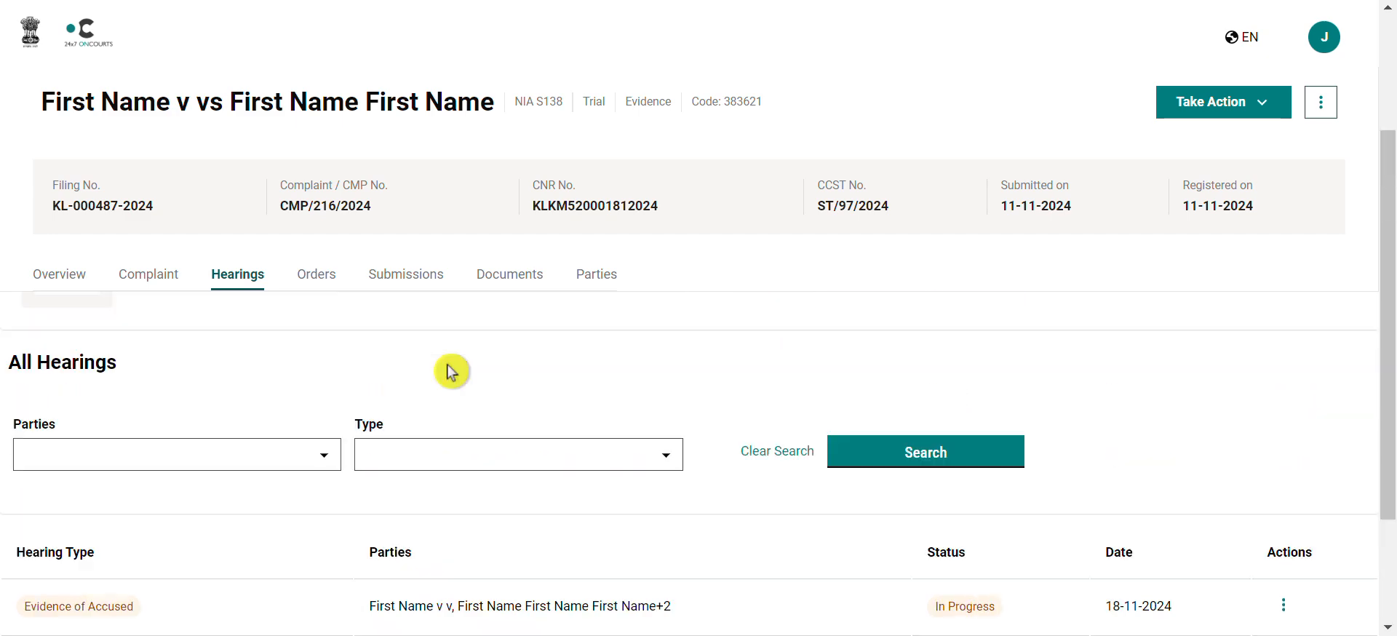
scroll(451, 371, "down", 2)
scroll(451, 371, "down", 1)
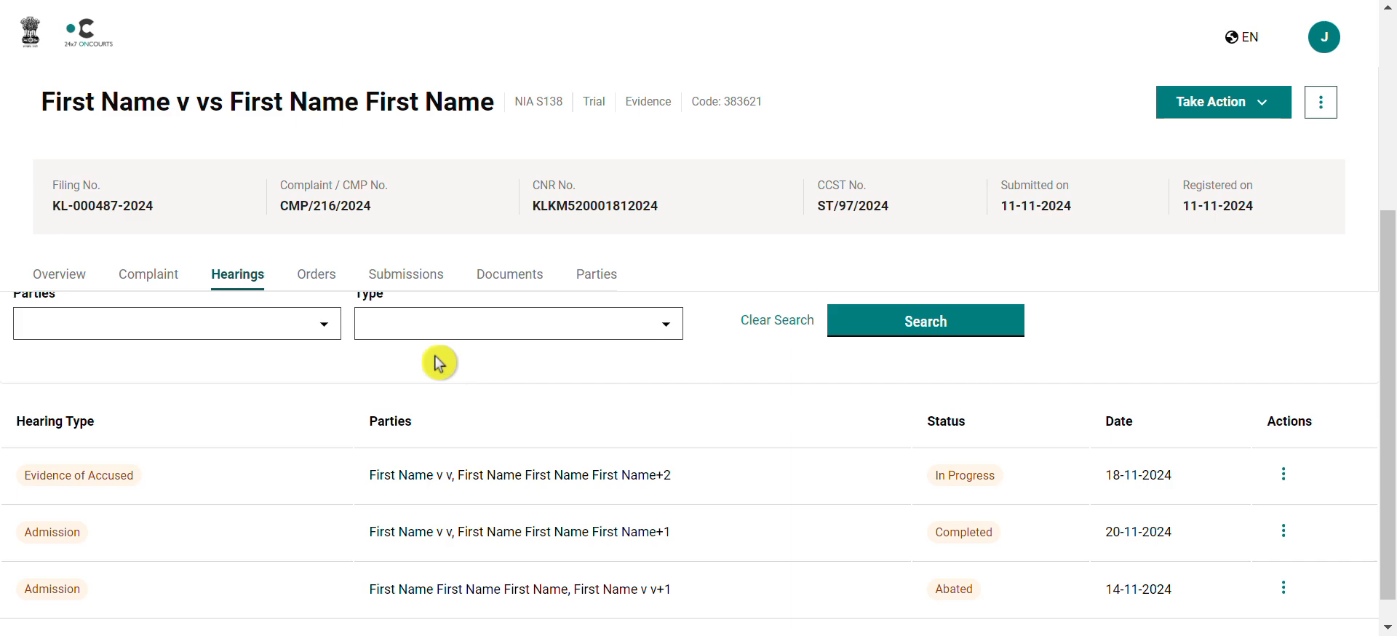
left_click(29, 30)
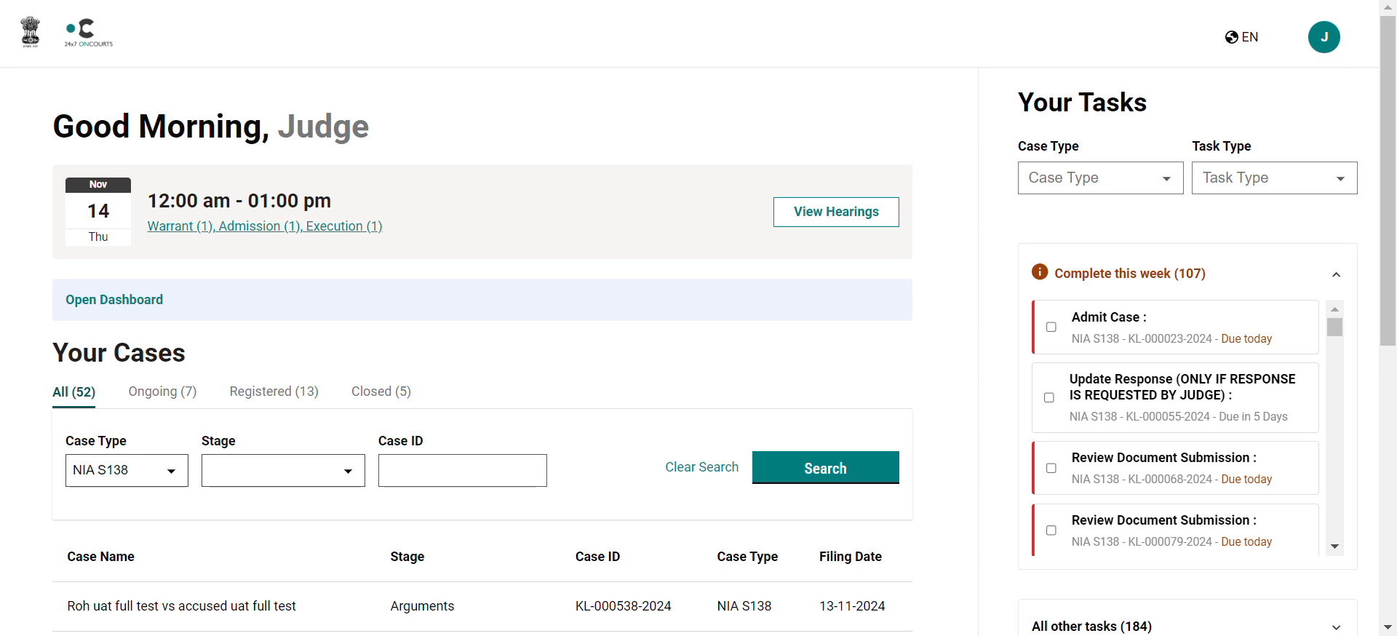
Step: Open today's Warrant Hearing from the Warrant (1) link on the dashboard hearing card
left_click(169, 226)
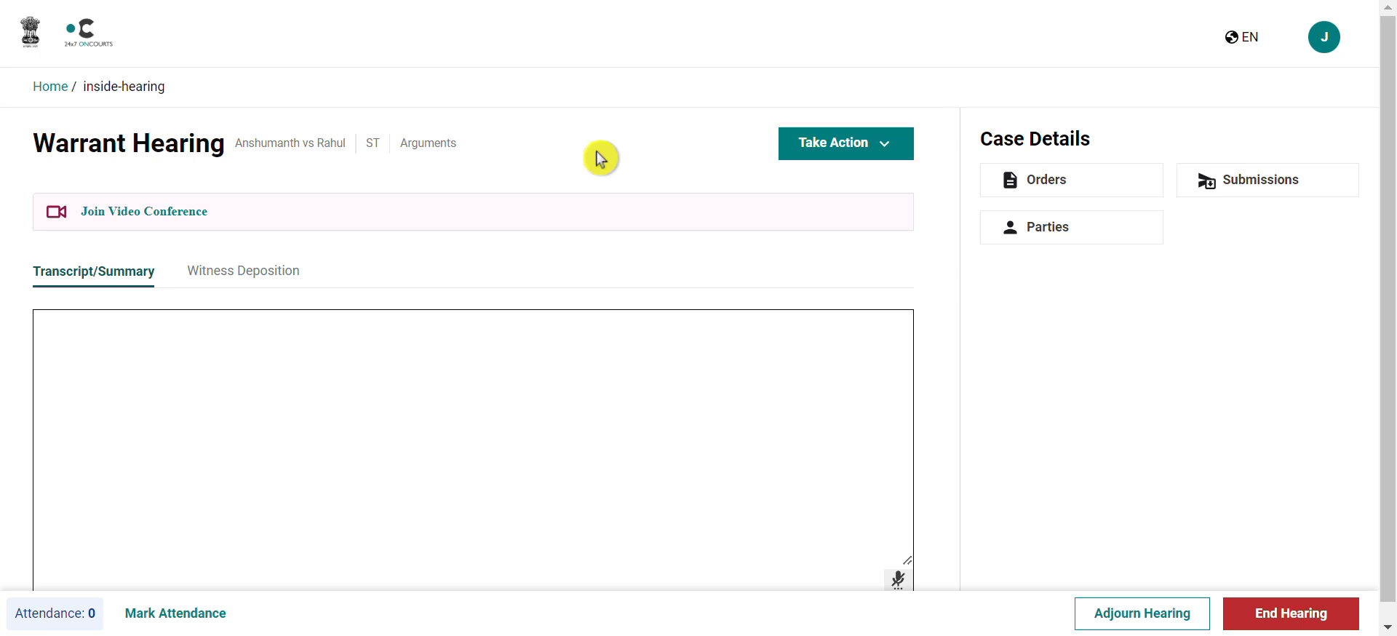
Step: Write the summary 'exhbits marked p1-p5' and end the Warrant Hearing, confirming it
left_click(286, 359)
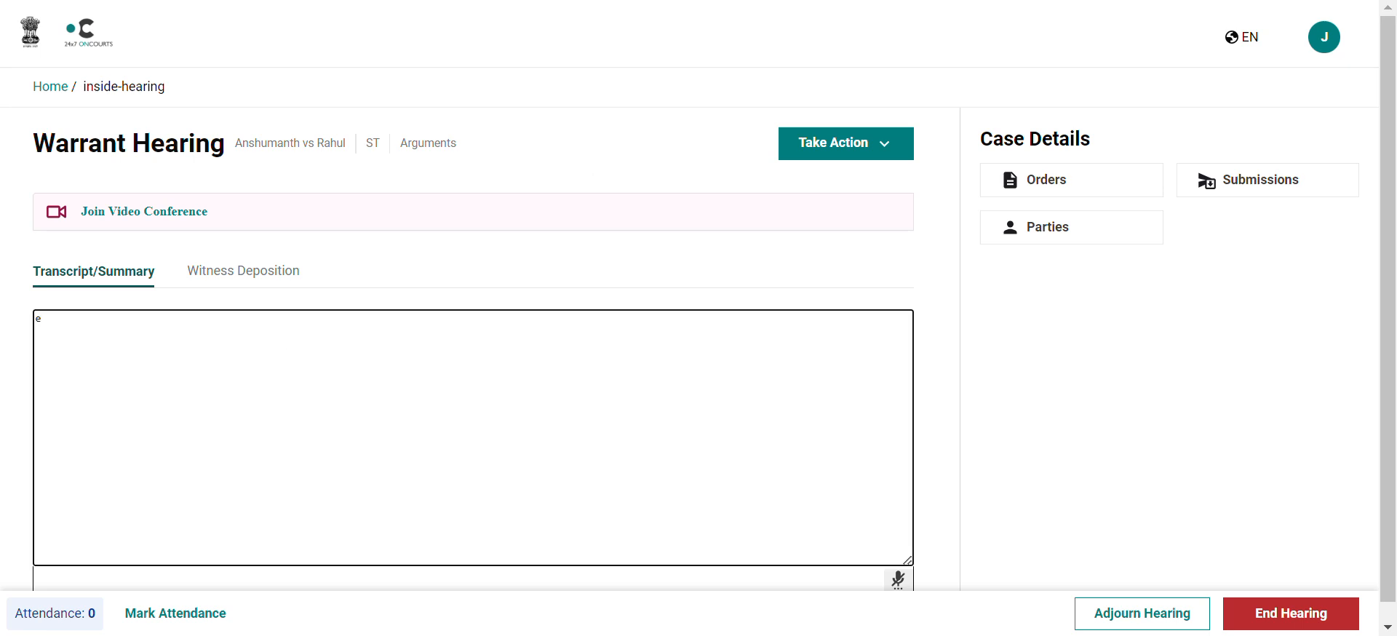
left_click(262, 317)
type("xhbits marked p1-p5")
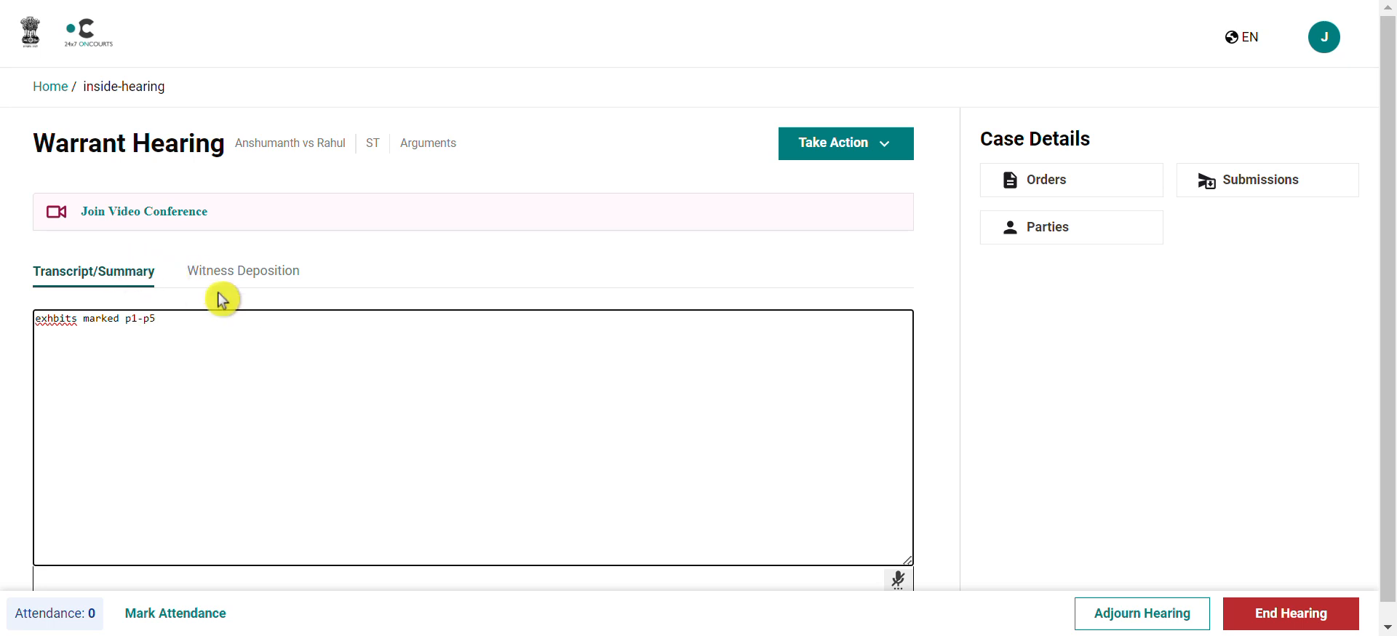
left_click(1270, 617)
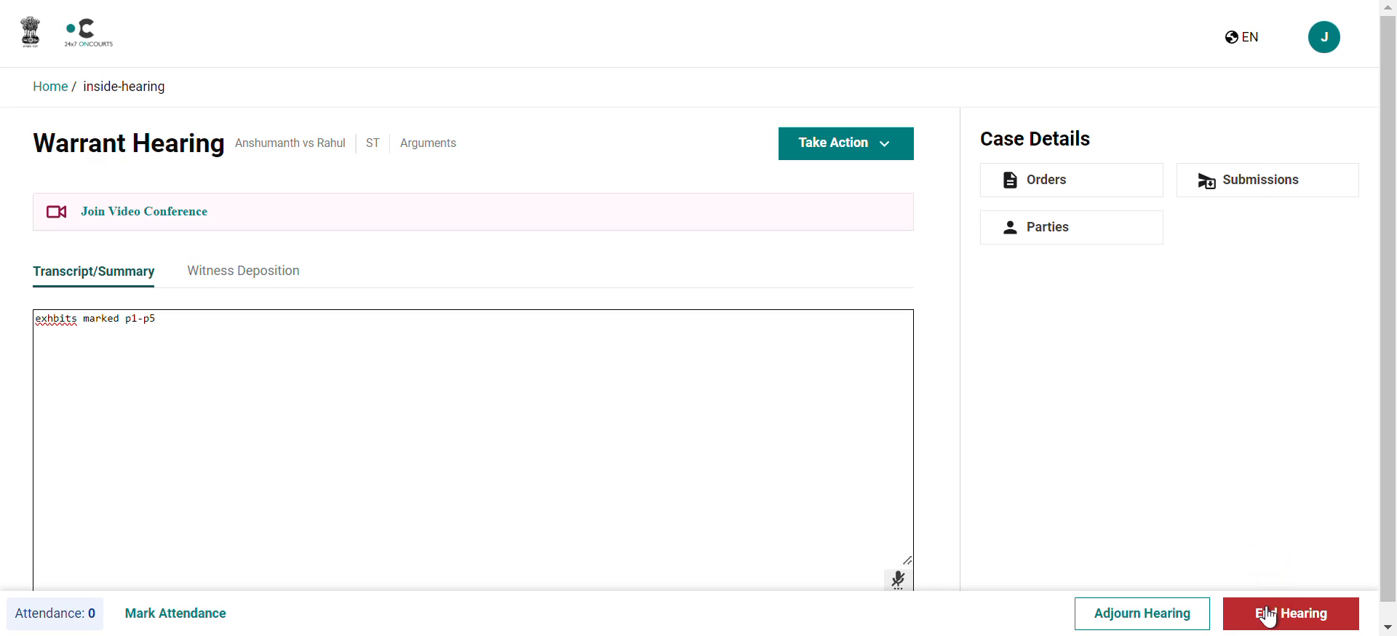
left_click(842, 384)
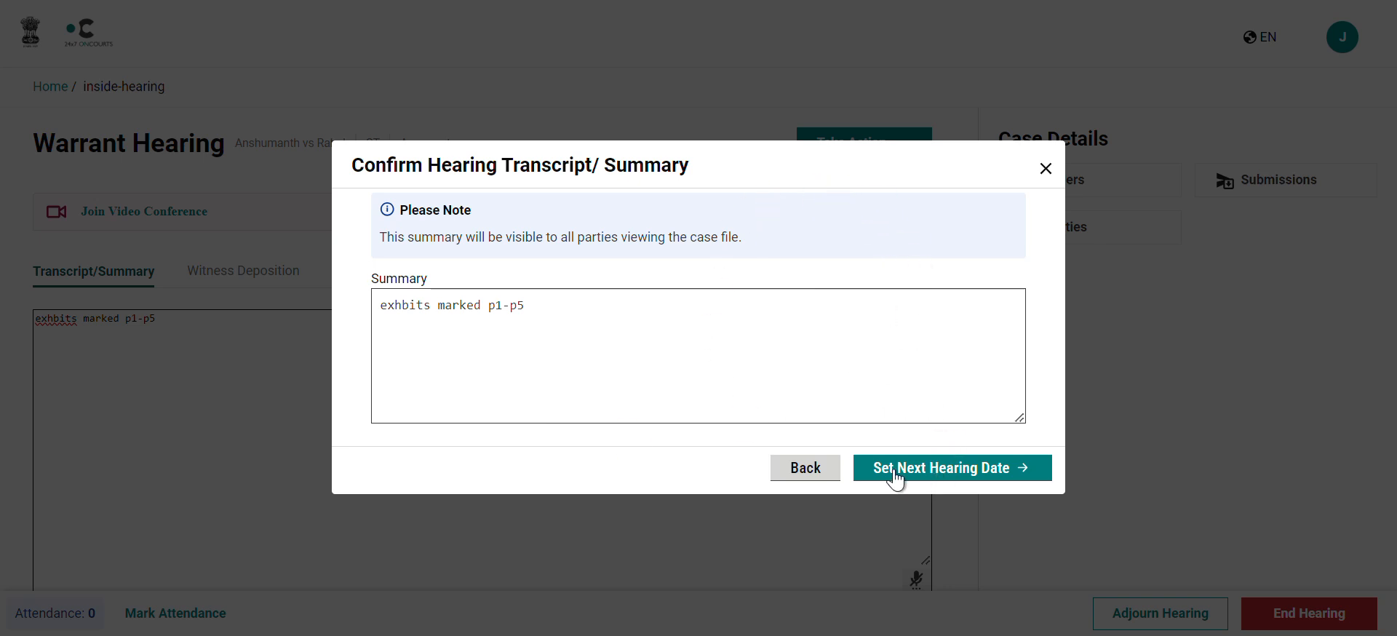
Step: Set a custom next hearing date of 27 November 2024 and generate its order
left_click(977, 480)
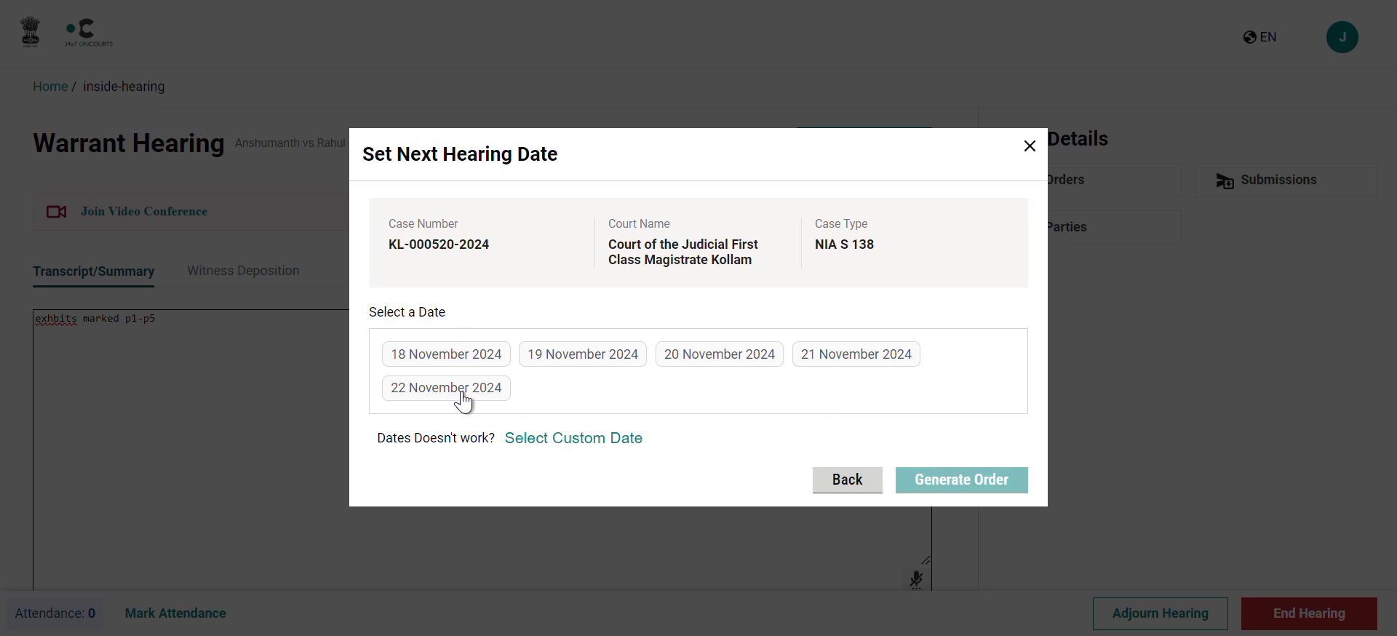
left_click(645, 422)
left_click(604, 440)
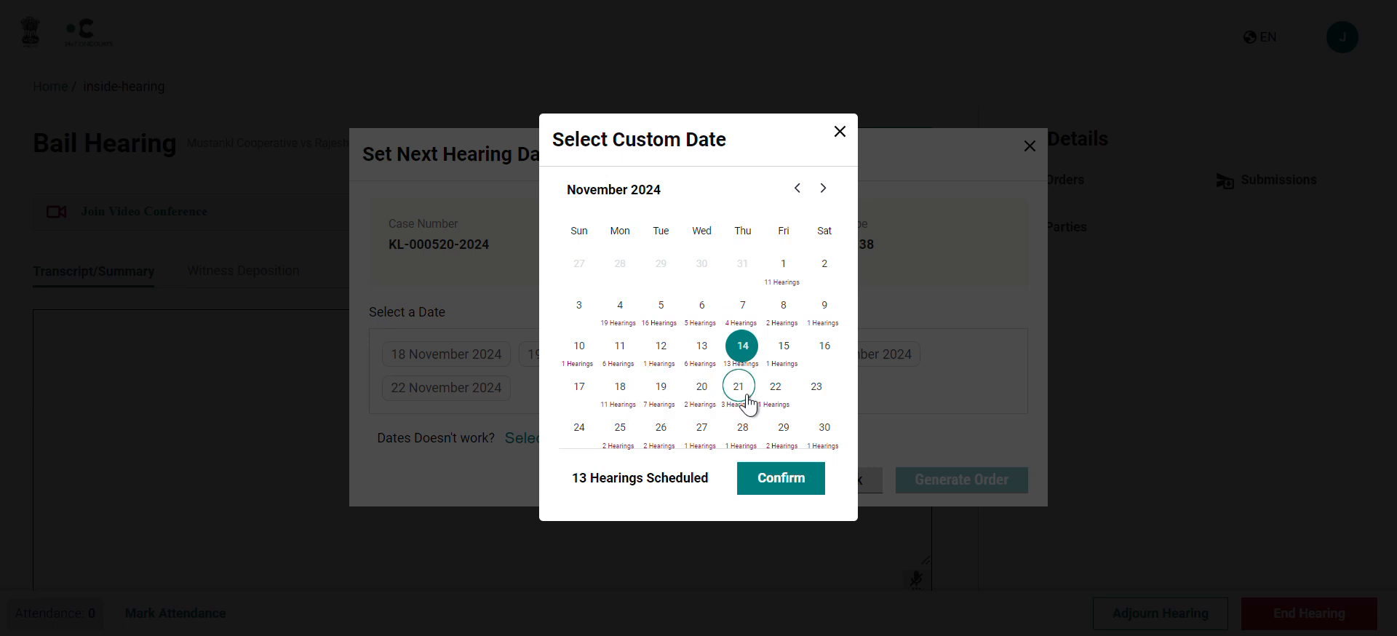
left_click(698, 430)
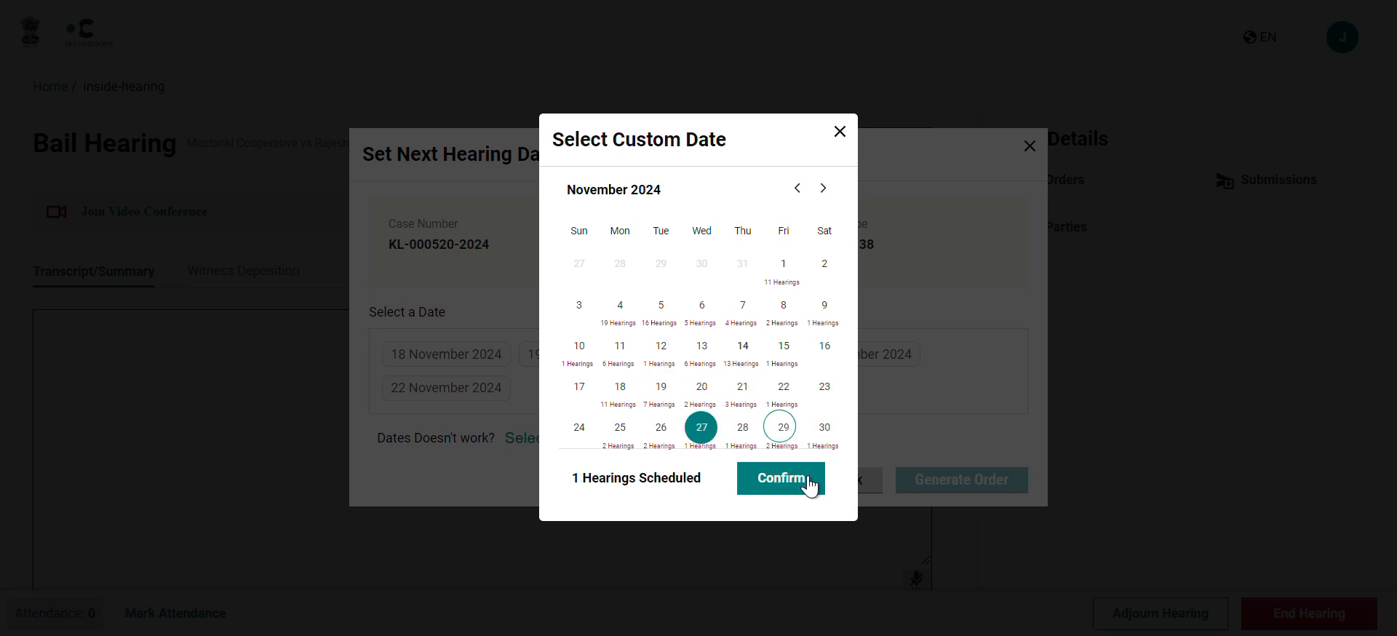
left_click(764, 486)
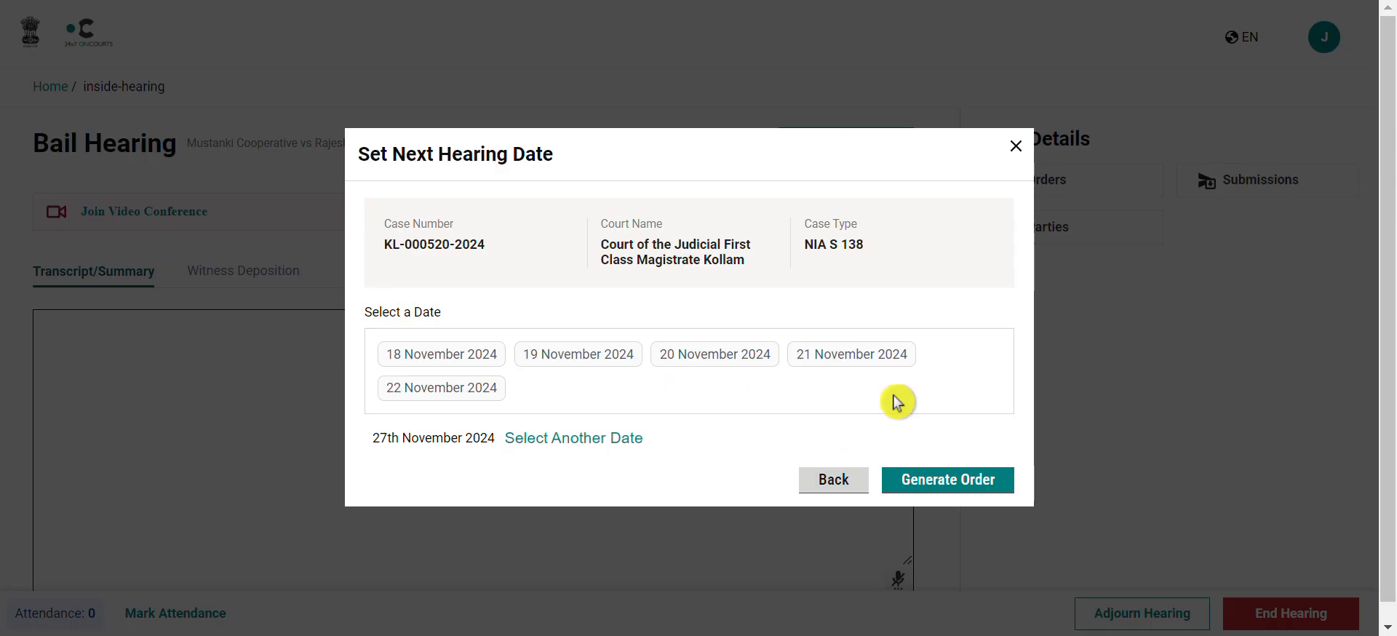
left_click(945, 481)
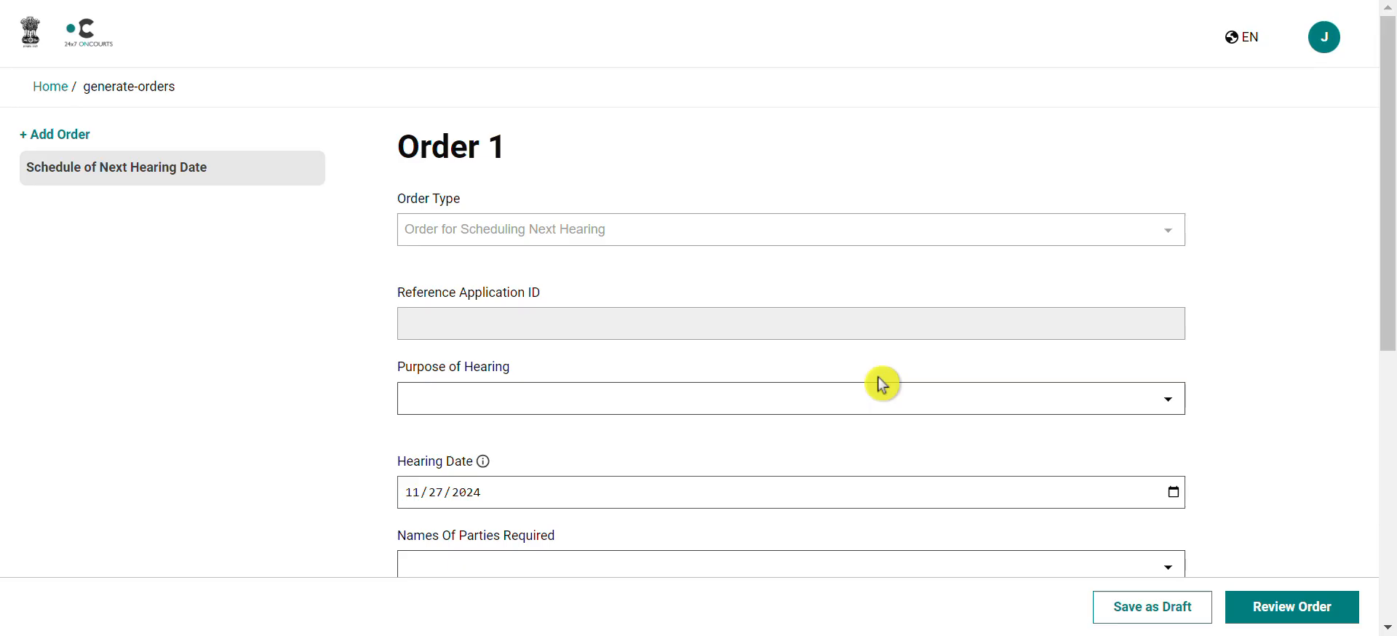
Step: Set the order's Purpose of Hearing to Bail
scroll(882, 384, "down", 2)
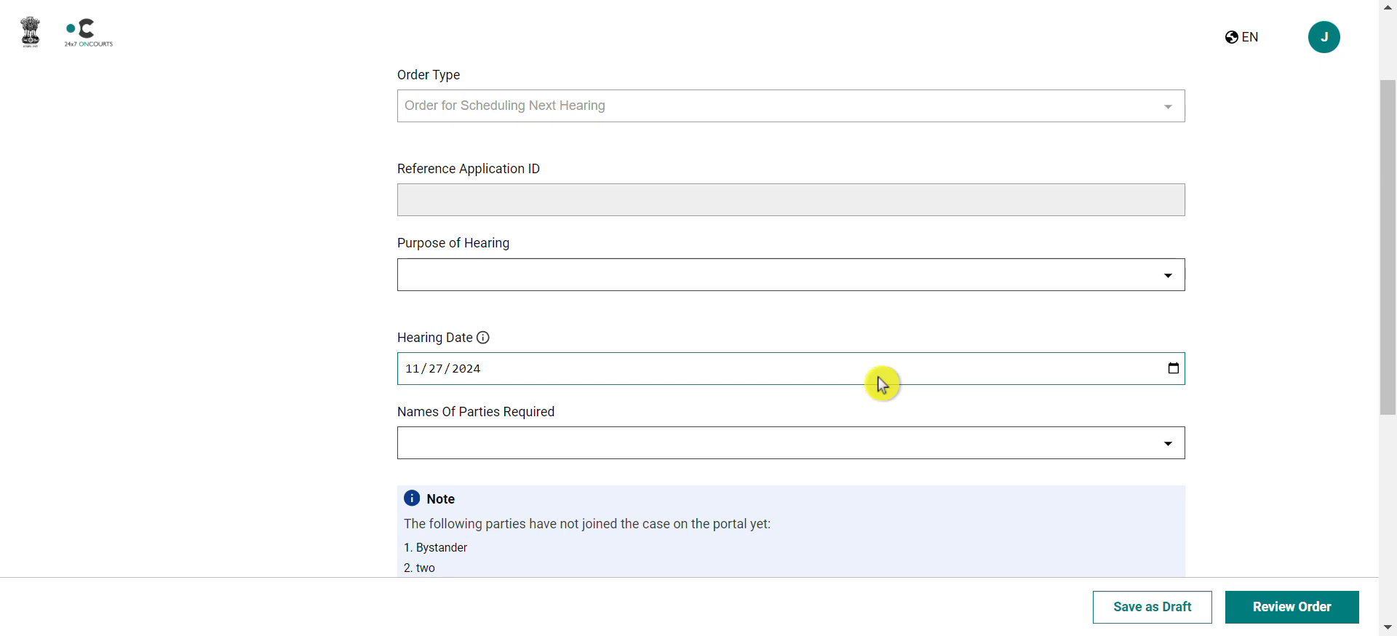
scroll(881, 384, "down", 1)
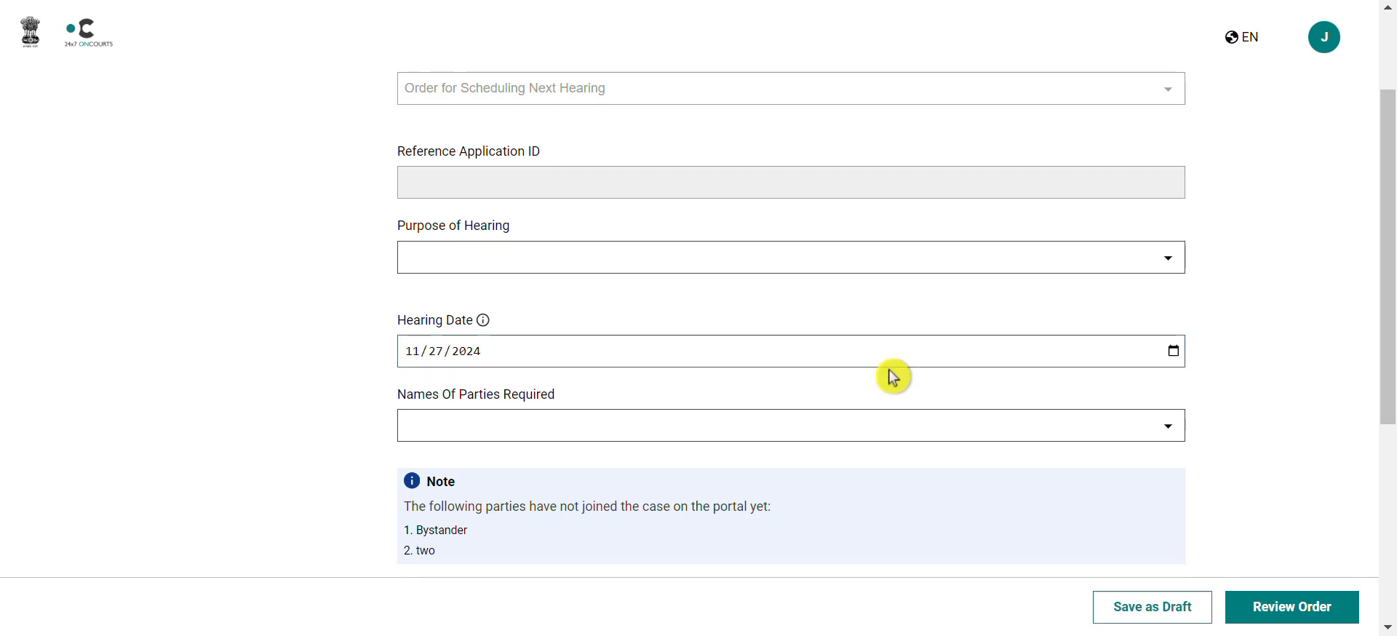
left_click(1174, 258)
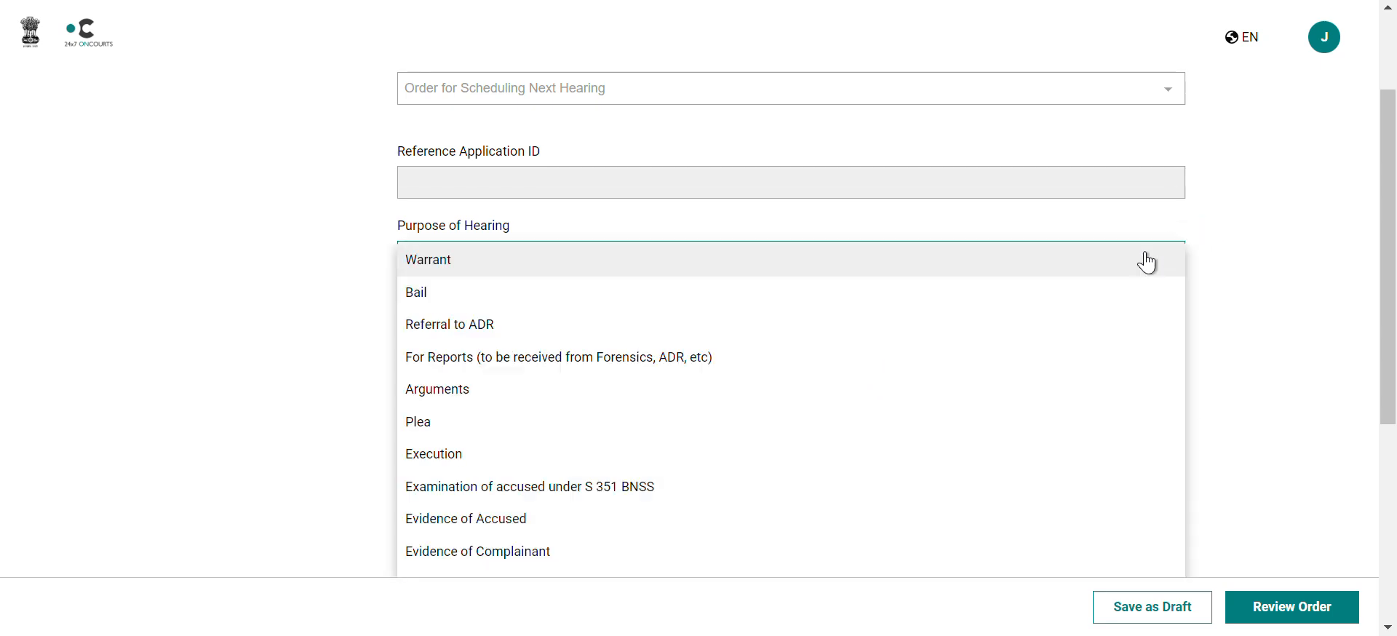
left_click(670, 300)
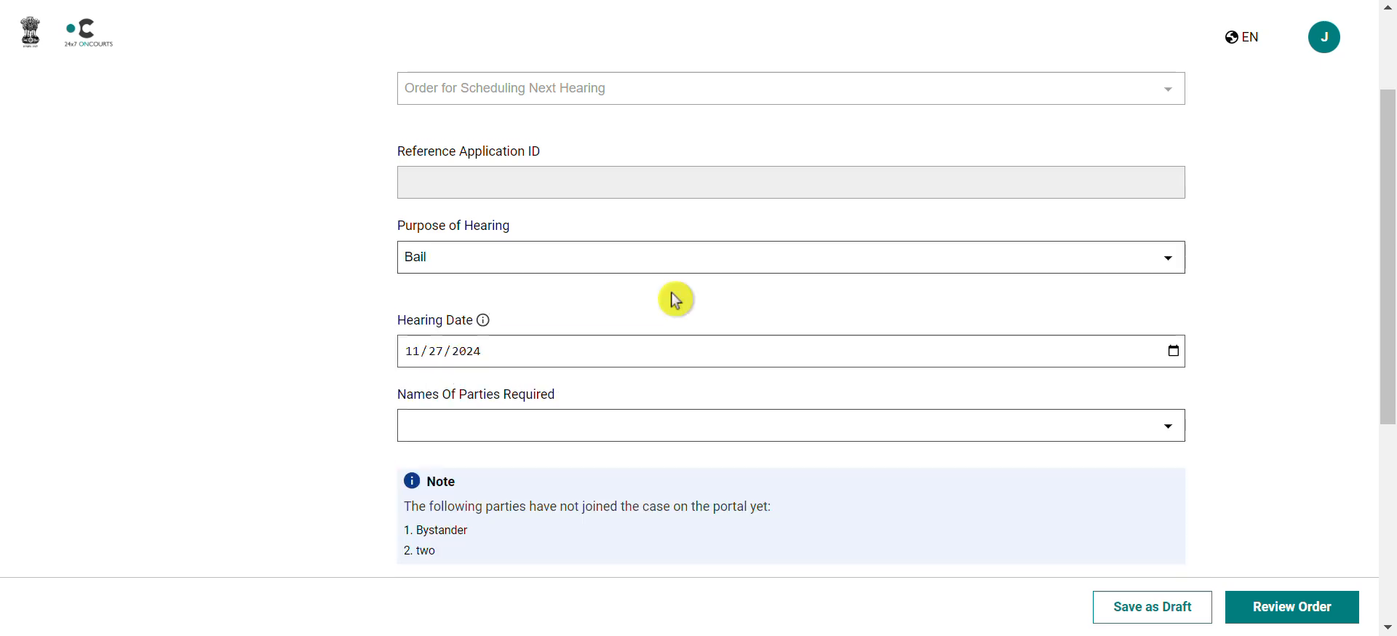
scroll(789, 371, "down", 2)
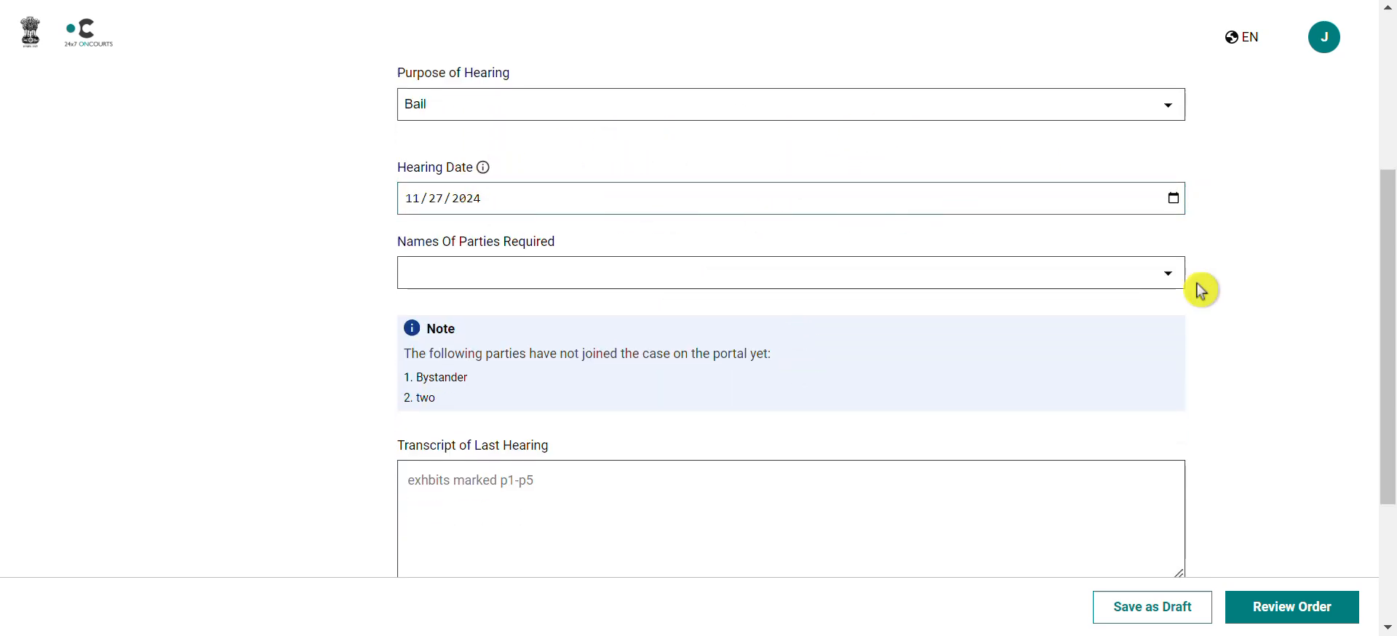
Step: Mark two parties as required and bring up the order preview
left_click(1164, 275)
left_click(727, 308)
left_click(622, 363)
left_click(224, 422)
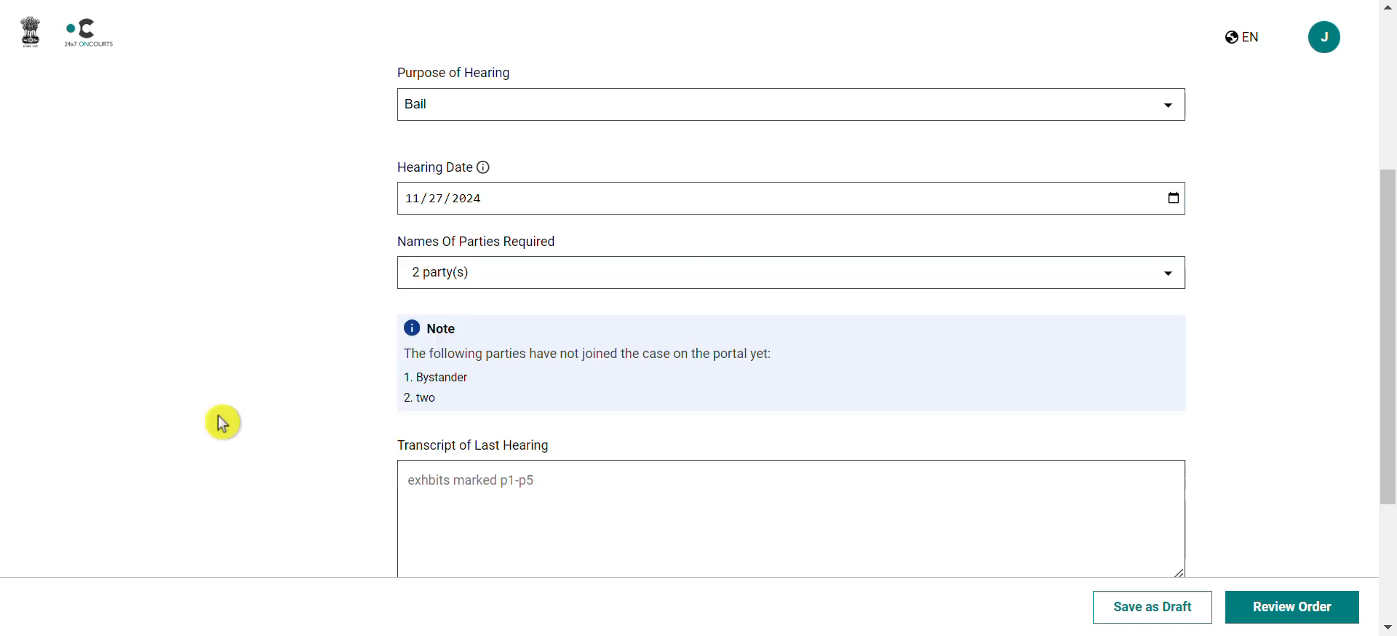
scroll(581, 417, "down", 3)
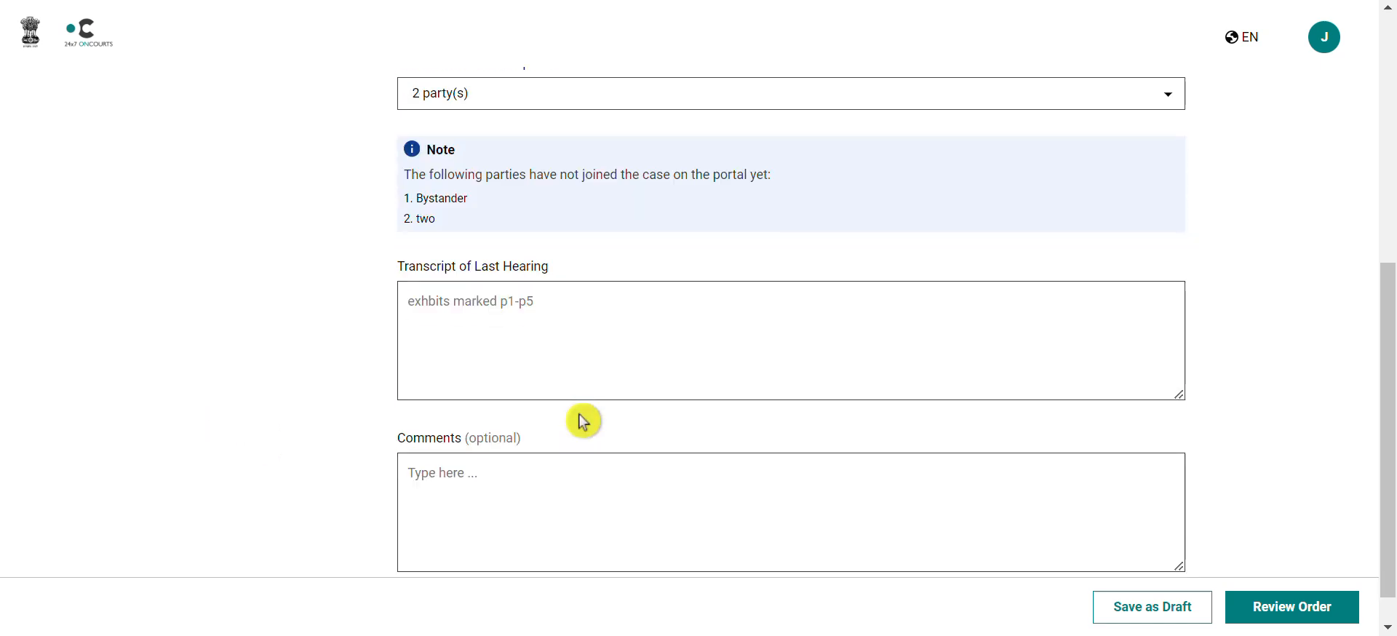
scroll(581, 414, "down", 1)
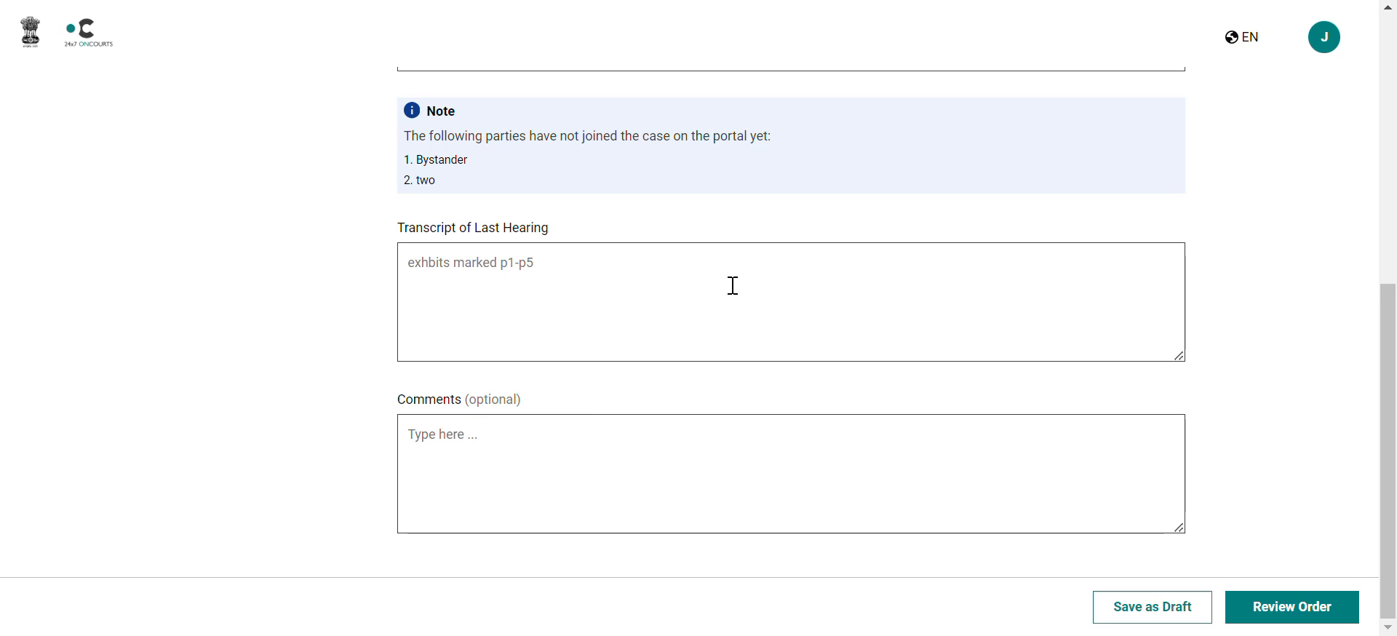
left_click(1308, 618)
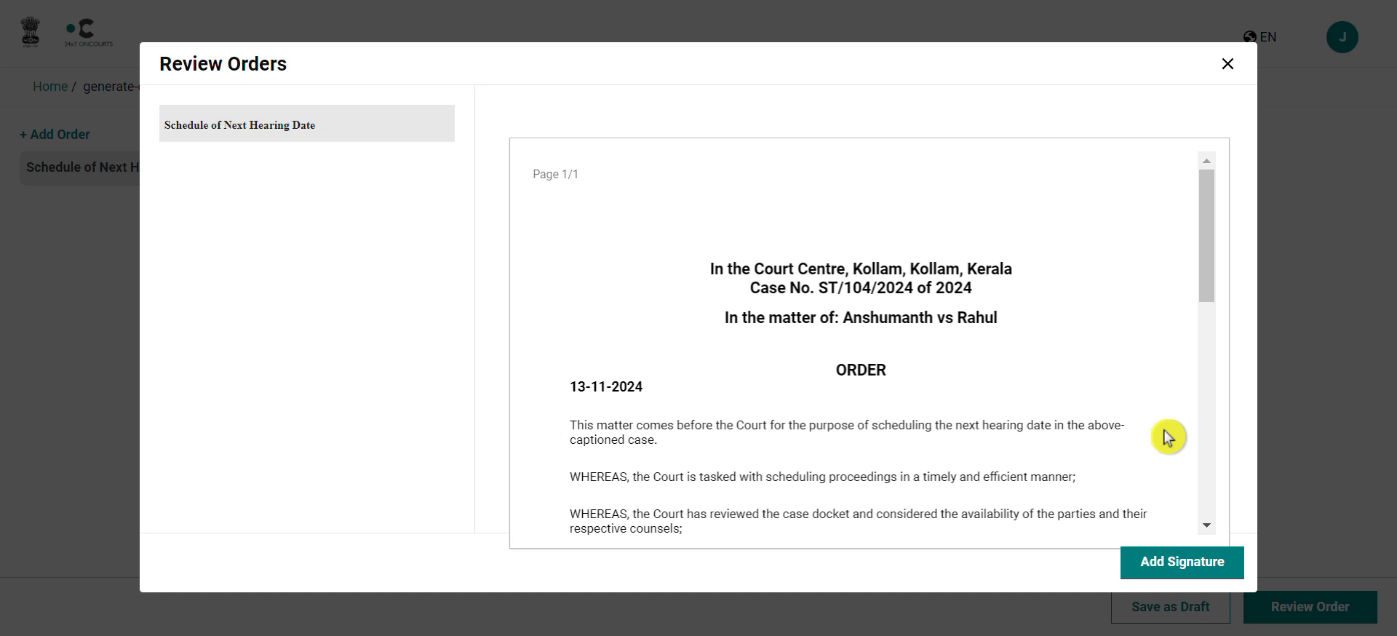
Step: Add the signature, issue the next-hearing order, and close the success notice
left_click(1164, 560)
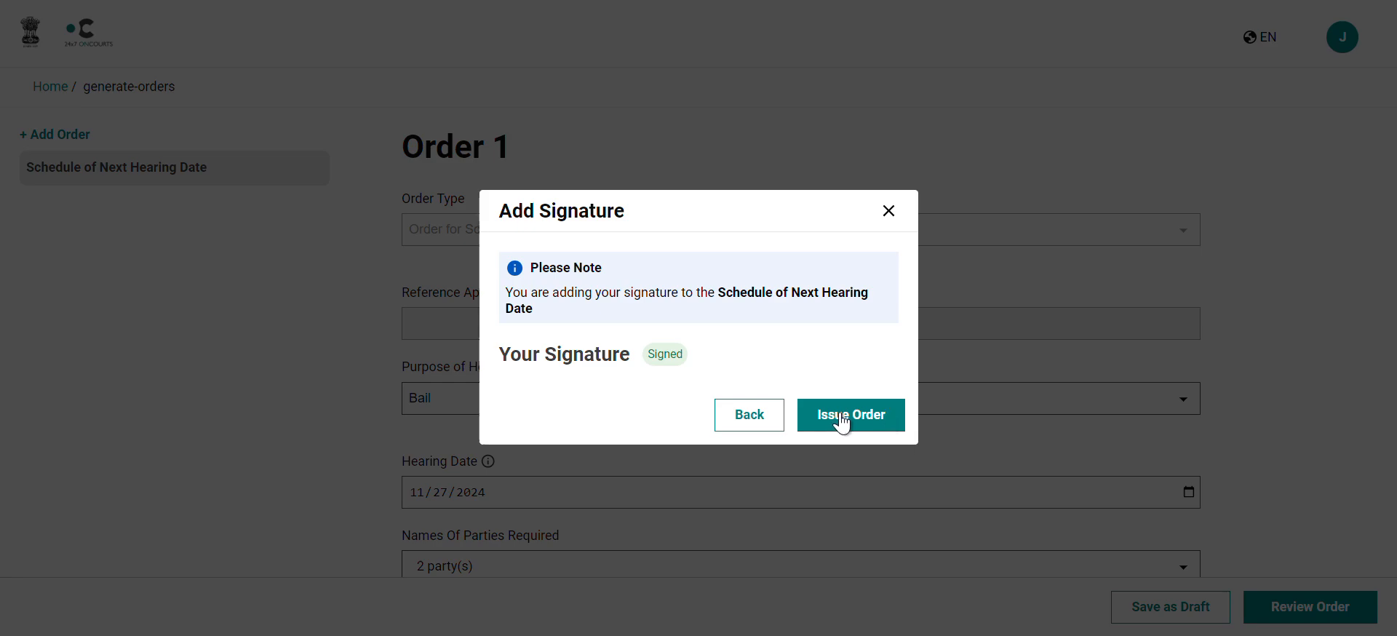
left_click(864, 418)
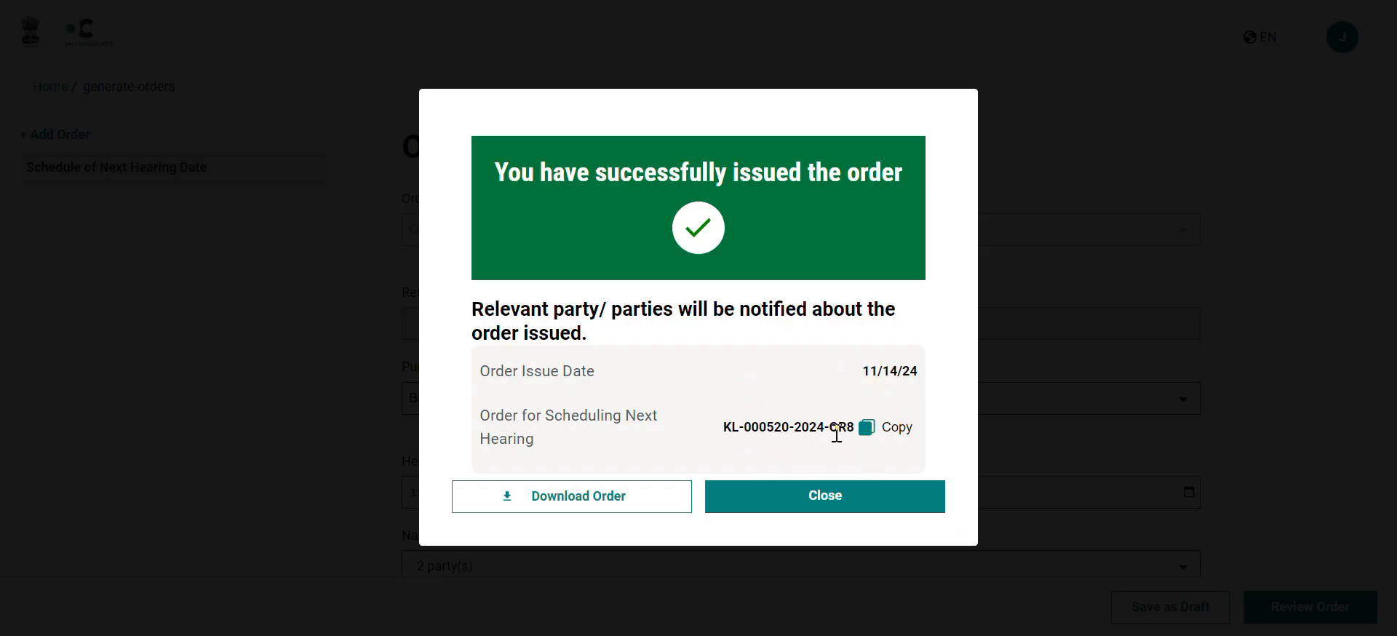
left_click(771, 406)
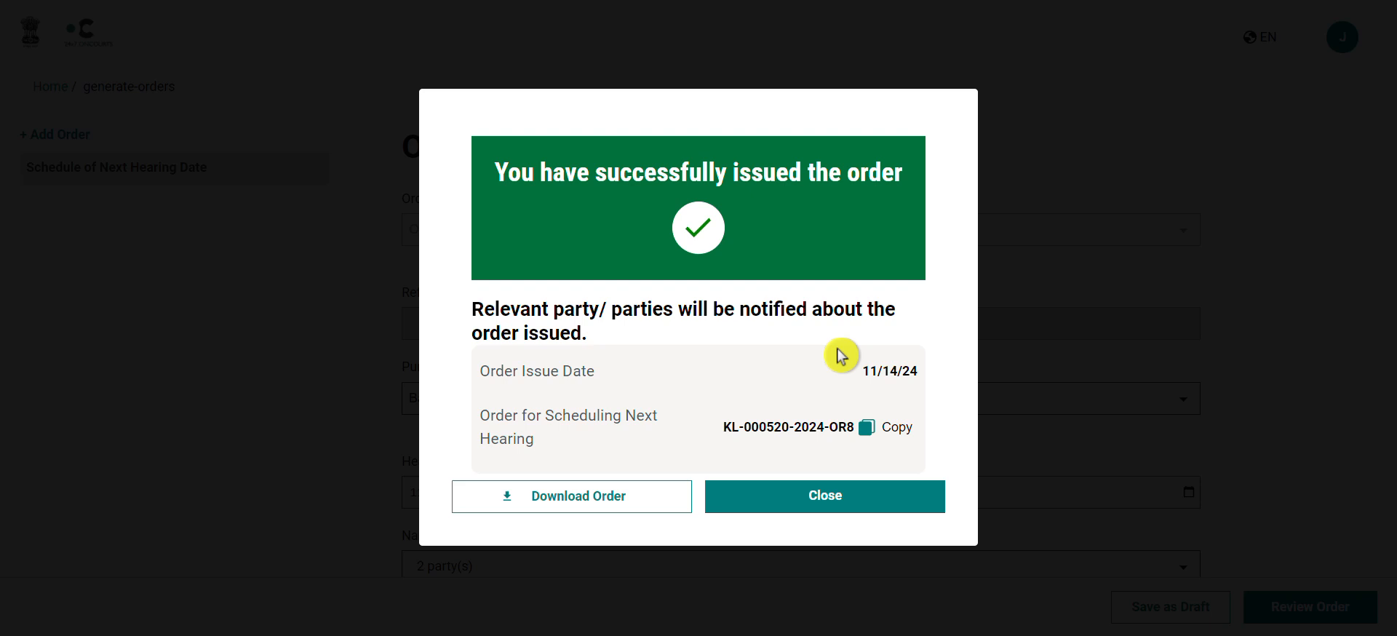
left_click(825, 494)
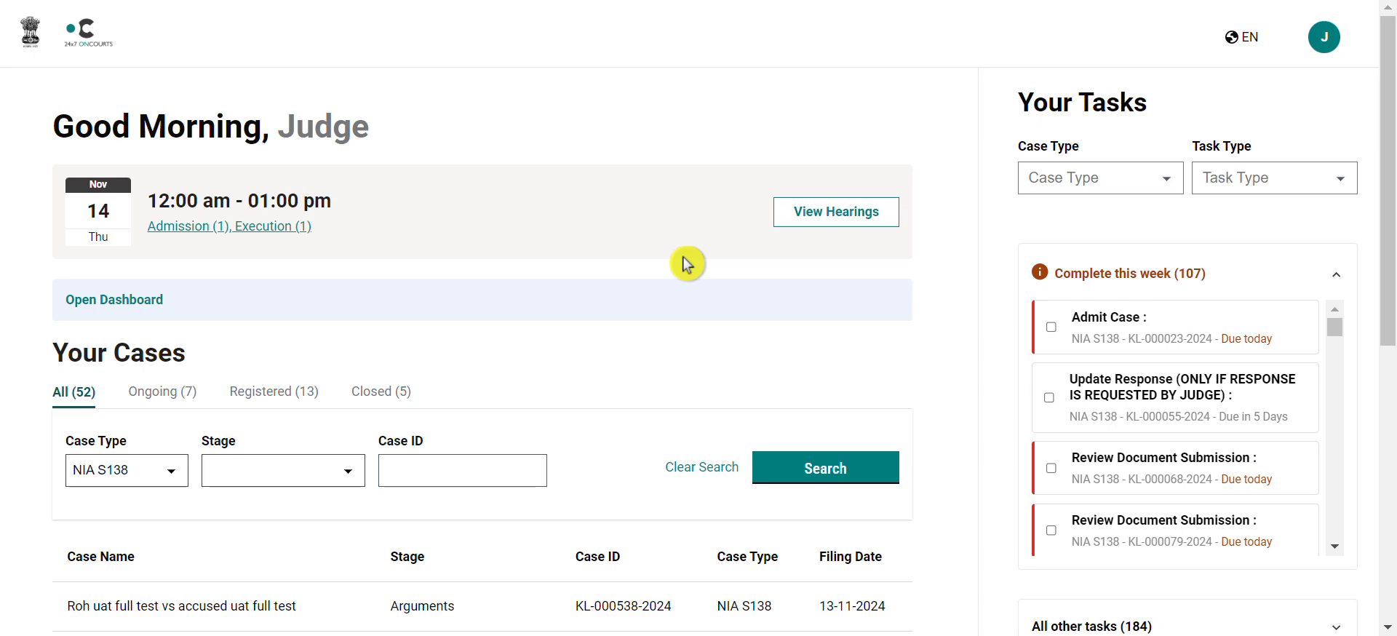
Step: Open the fourth case in Your Cases and view its Hearings list
scroll(688, 263, "down", 2)
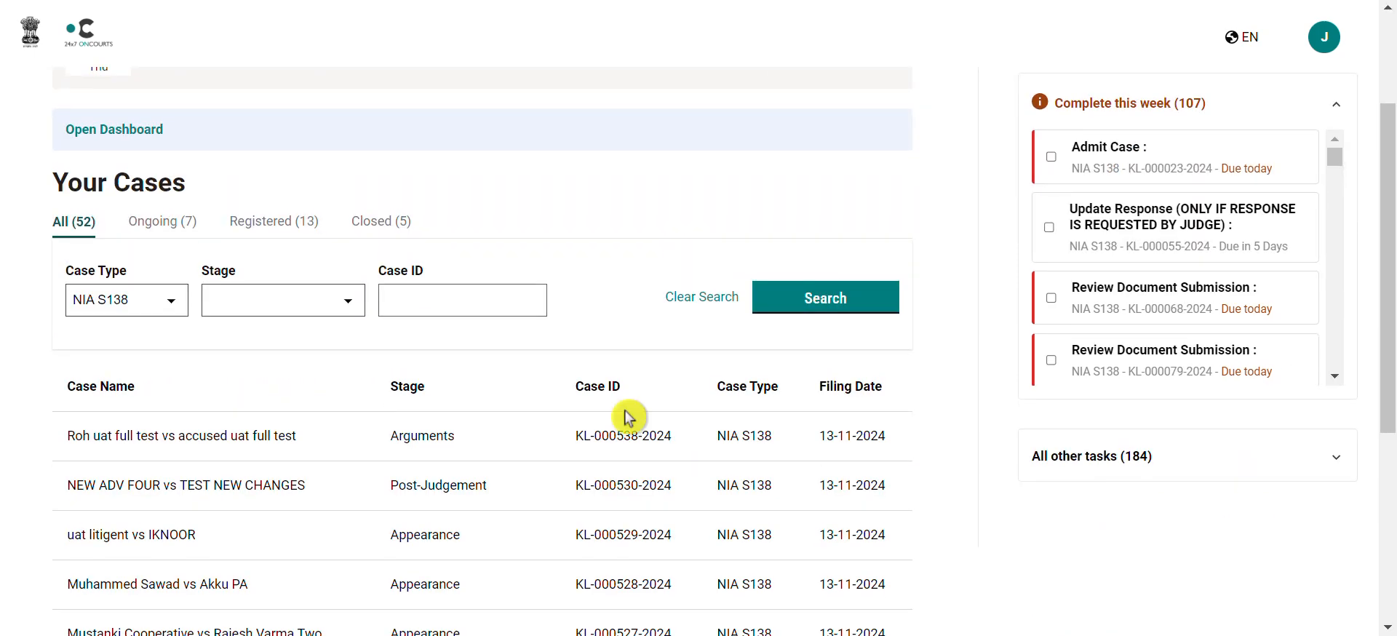
scroll(625, 416, "down", 3)
scroll(627, 416, "down", 2)
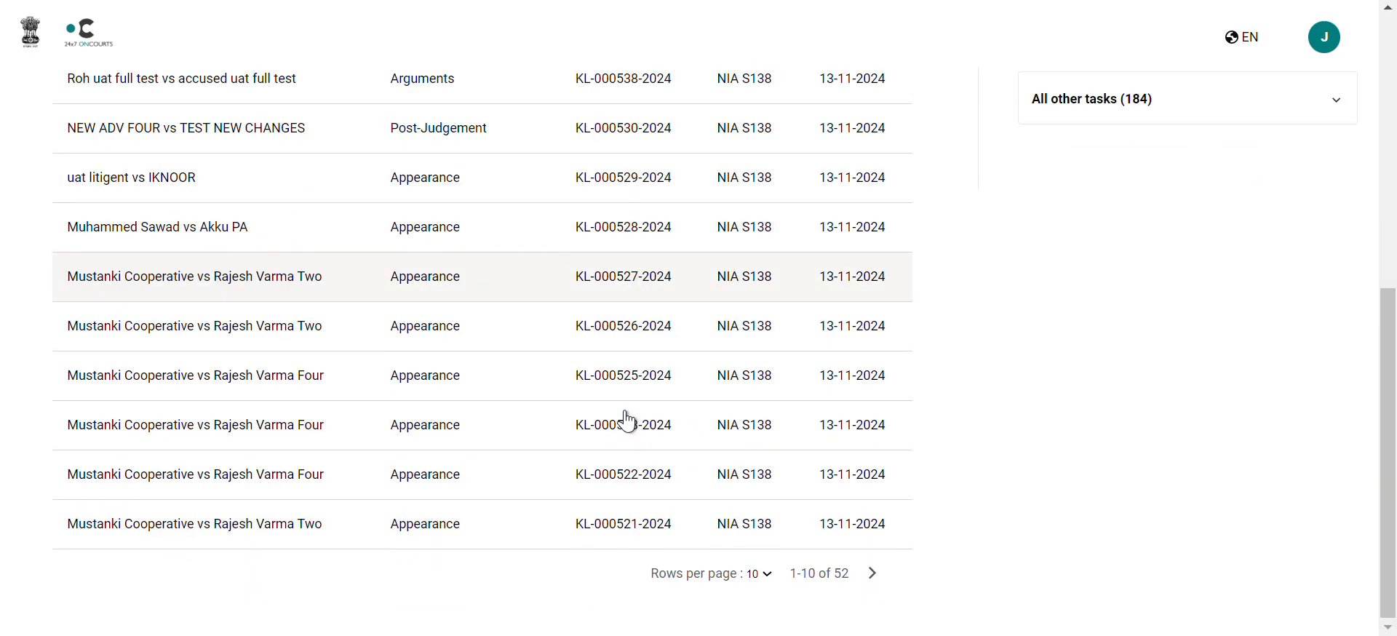
scroll(627, 421, "up", 1)
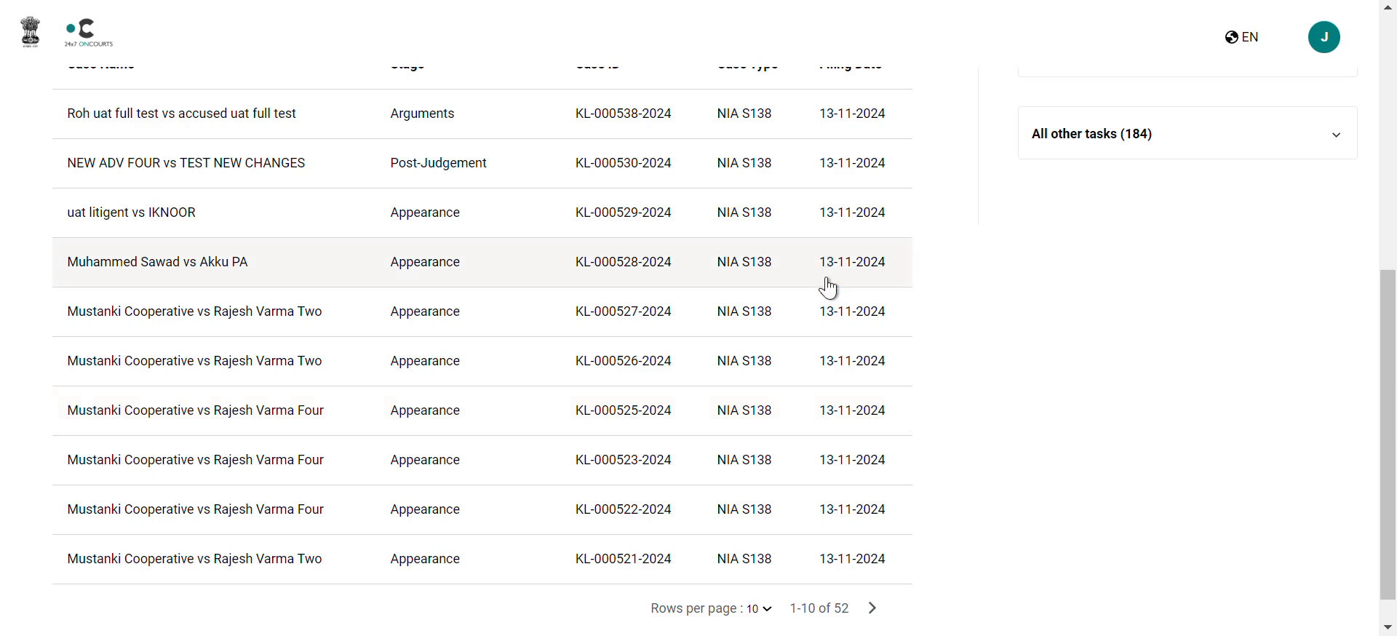
left_click(688, 280)
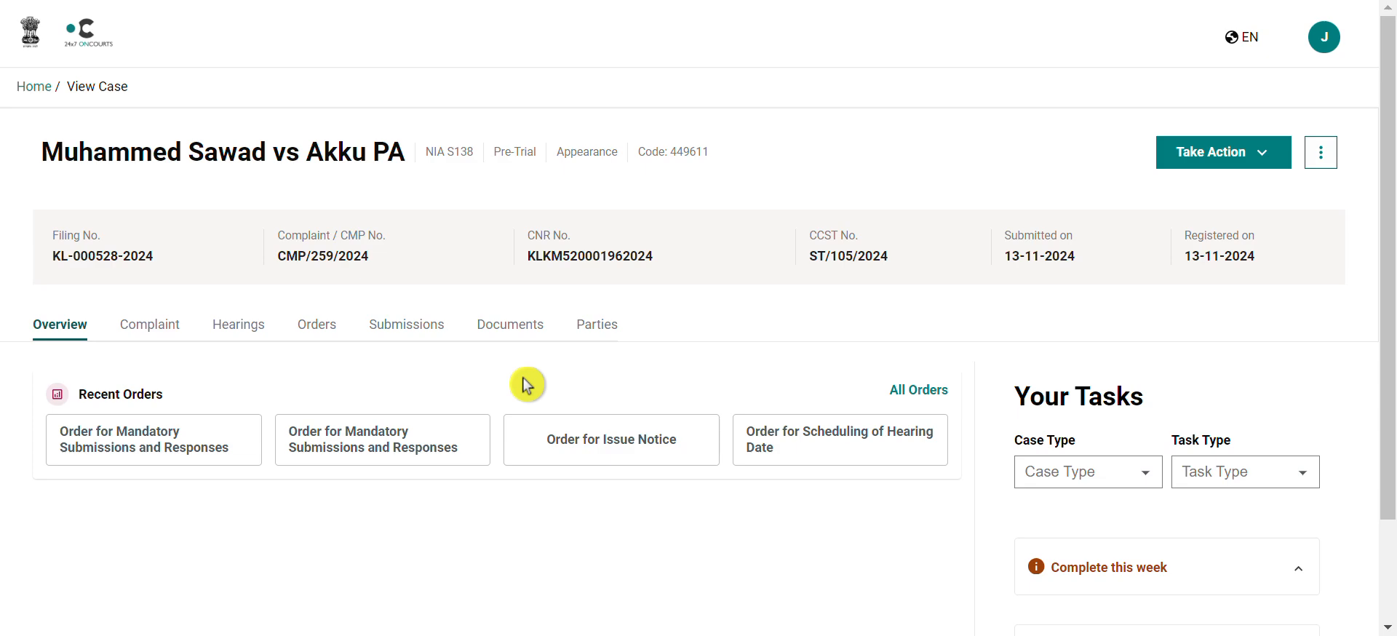
left_click(245, 328)
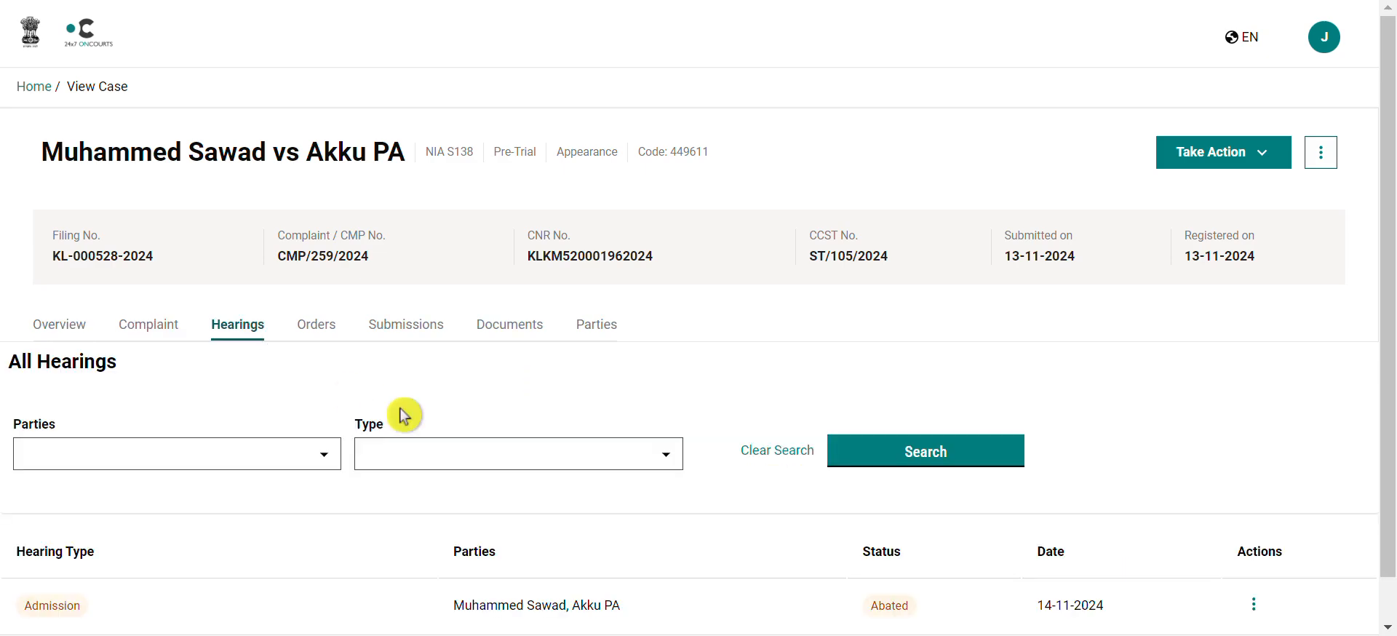
scroll(401, 409, "down", 1)
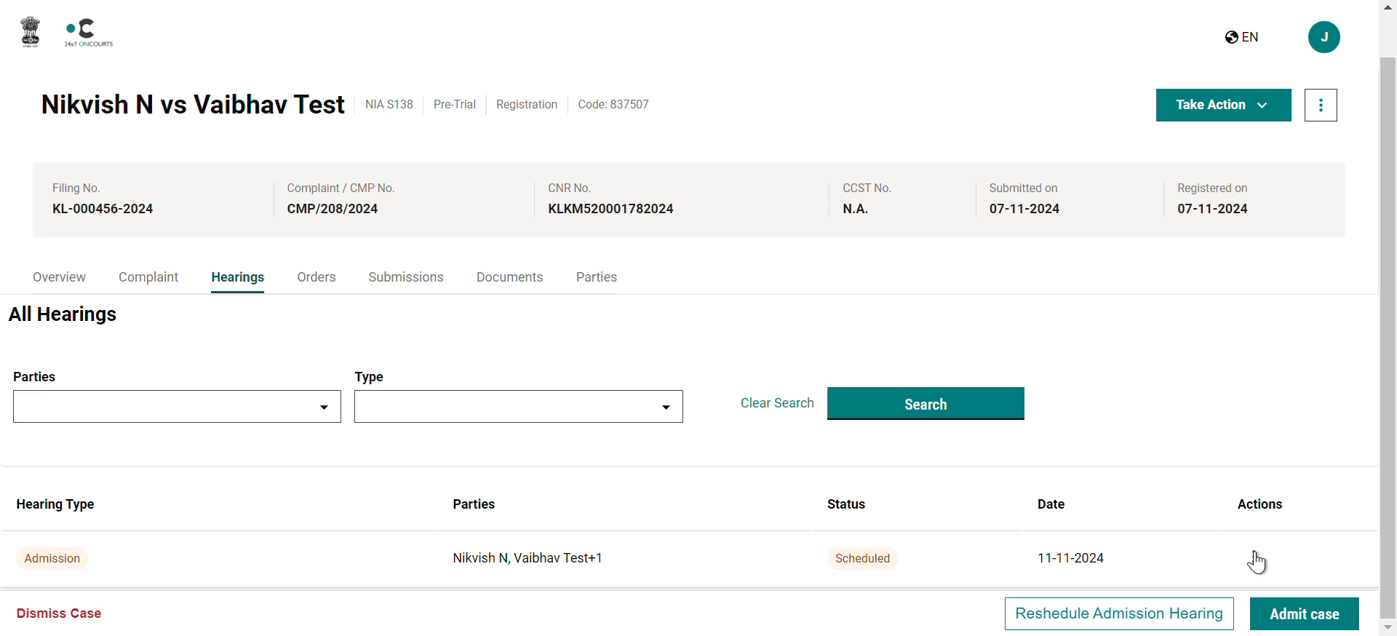
Step: Reschedule the 11-11-2024 admission hearing, giving the reason 'Judge not available'
left_click(1257, 562)
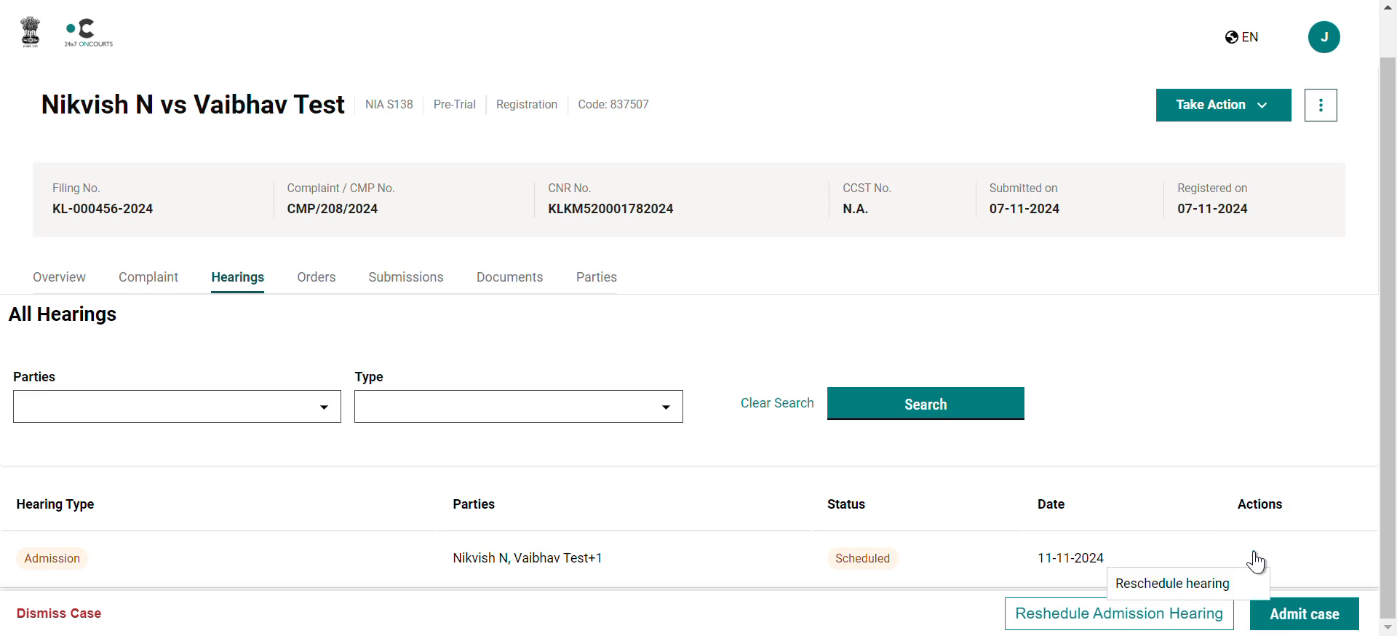
left_click(1204, 585)
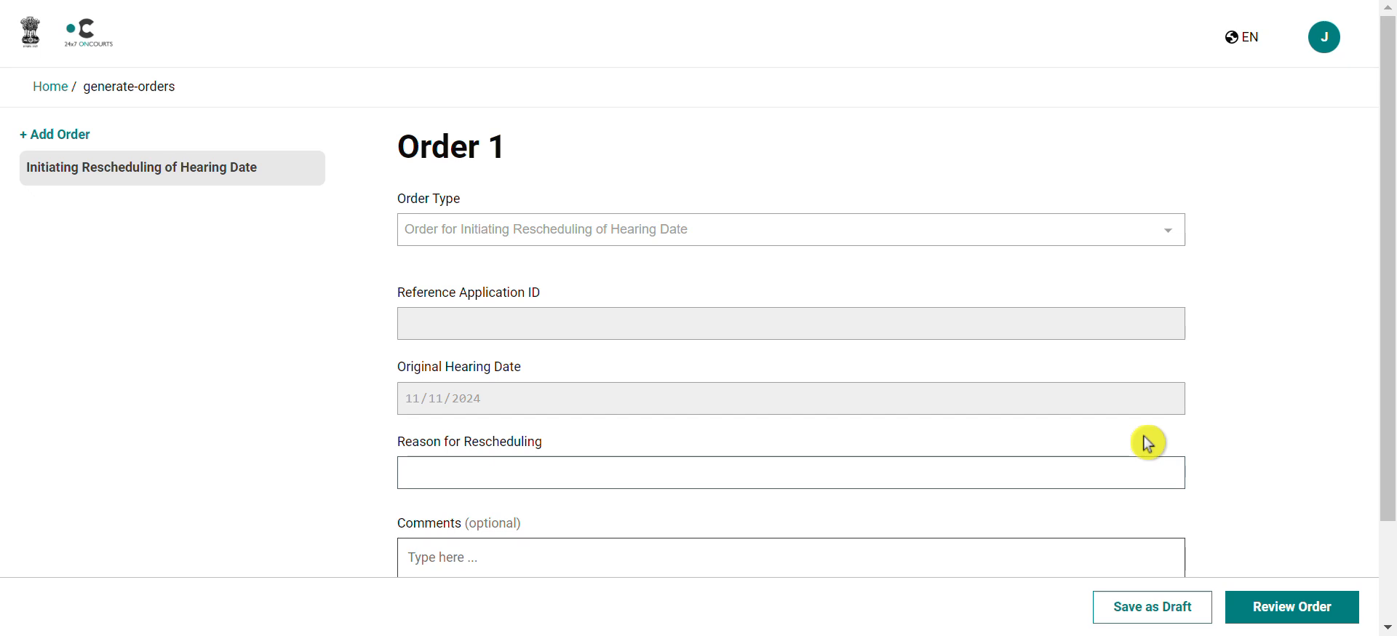
left_click(859, 470)
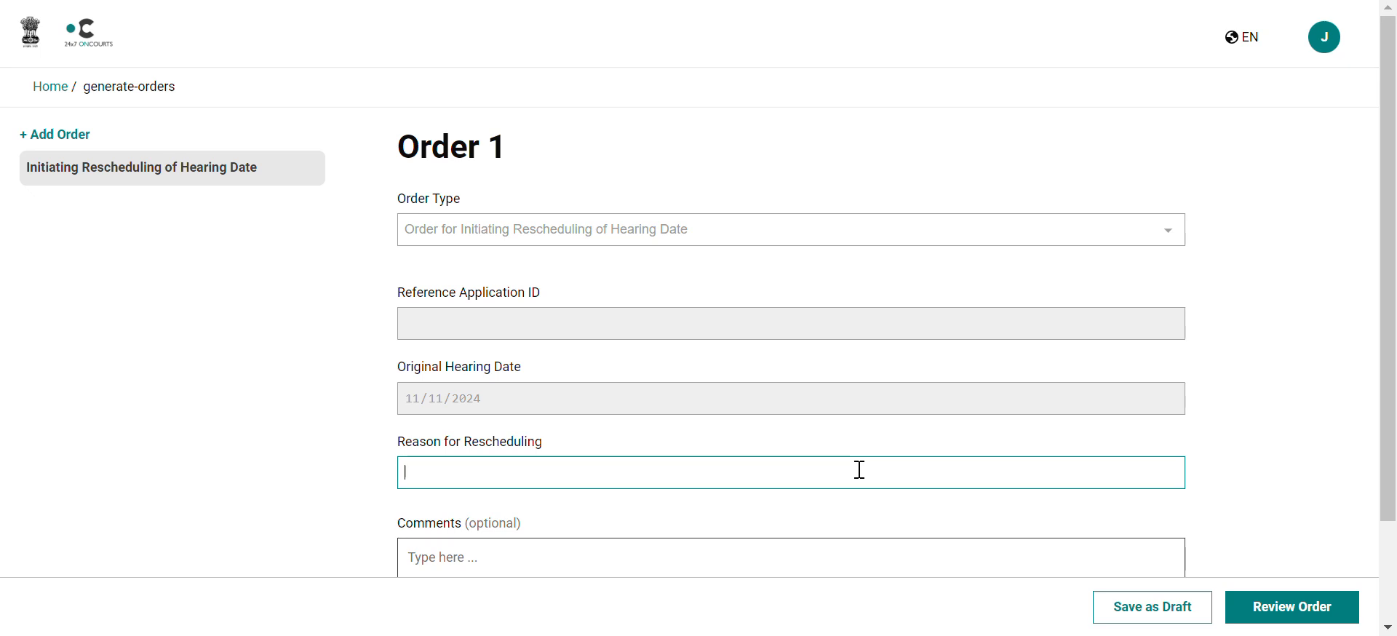
type("Judge not available")
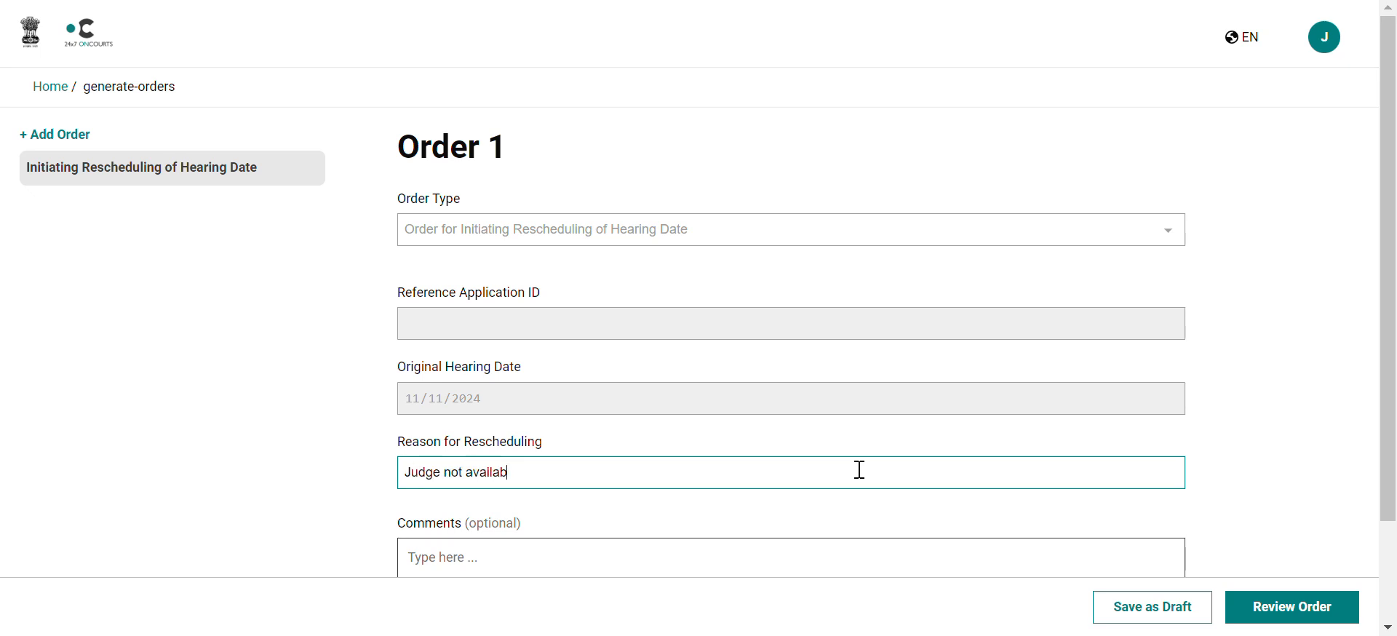
scroll(859, 469, "down", 1)
scroll(860, 470, "down", 3)
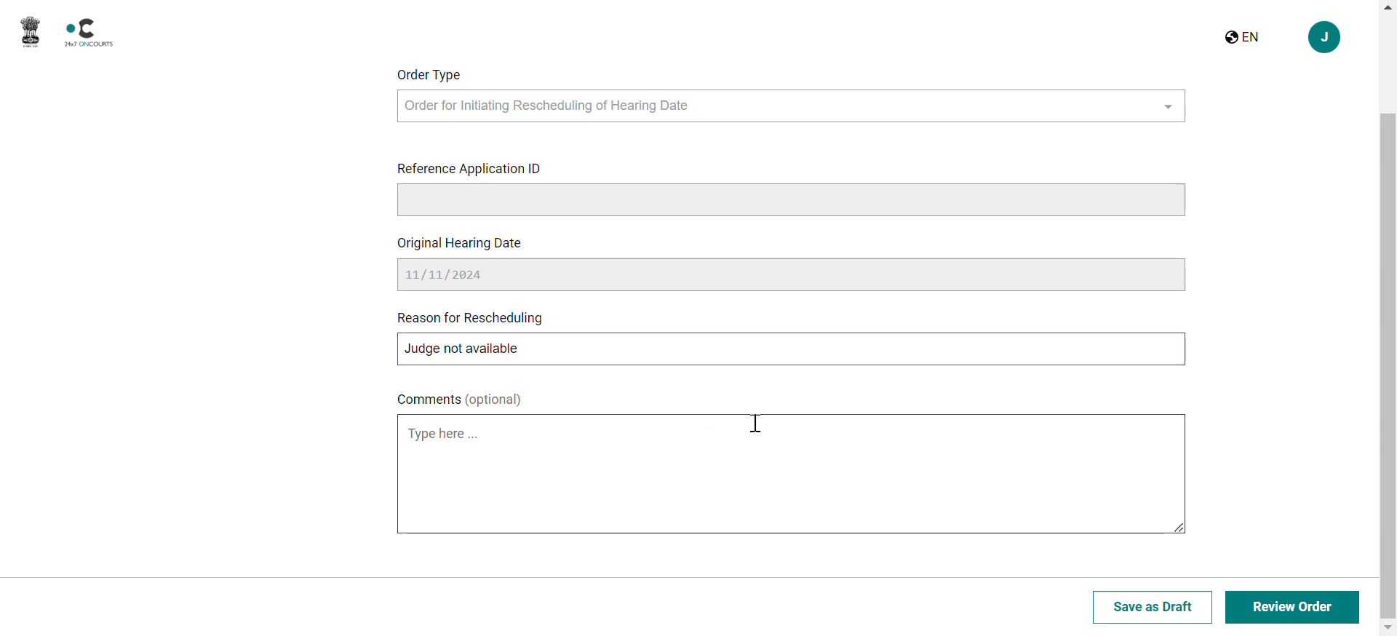
Step: Preview the rescheduling order and scroll through it
left_click(1295, 613)
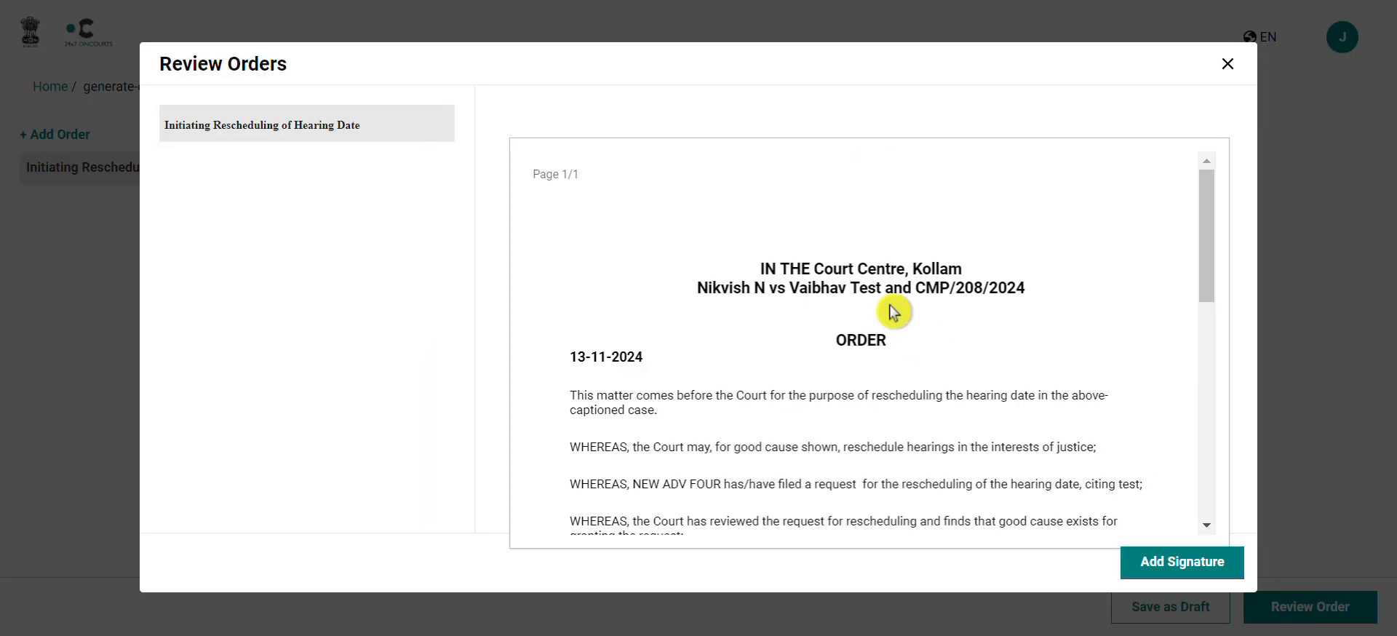
scroll(893, 313, "down", 2)
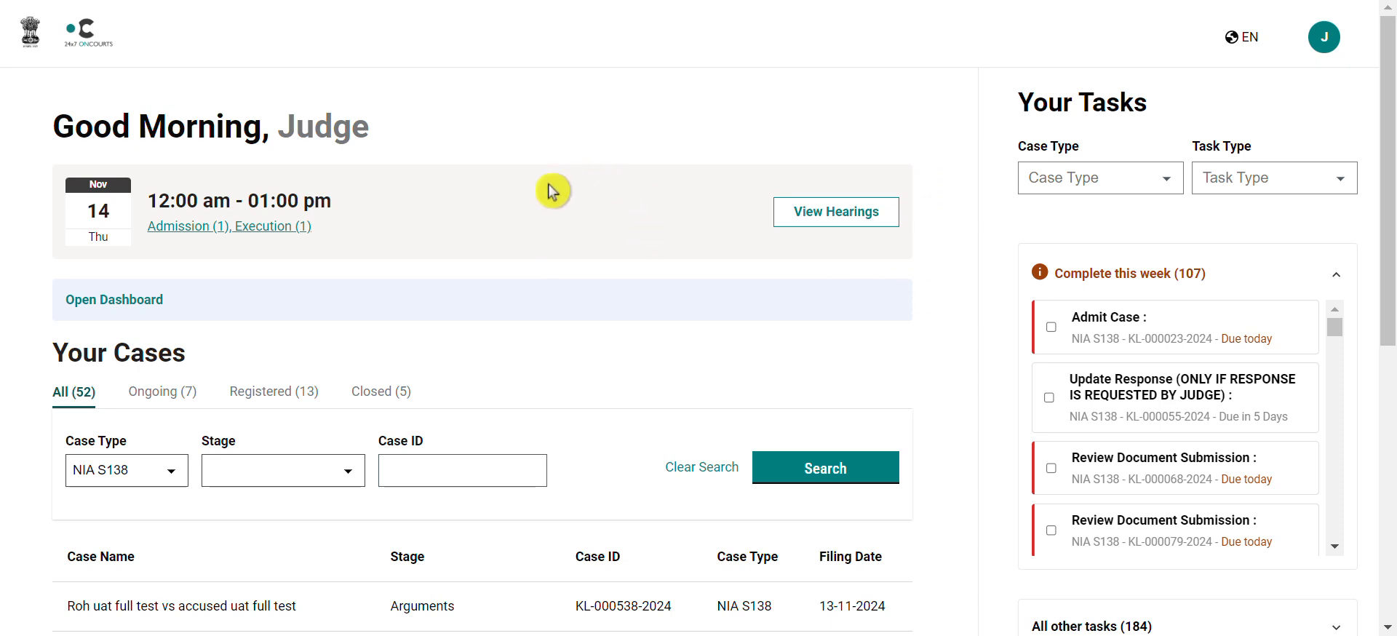
Step: Open the November 2024 calendar and the Mon 18, Slot 1 list of 11 hearings
left_click(864, 222)
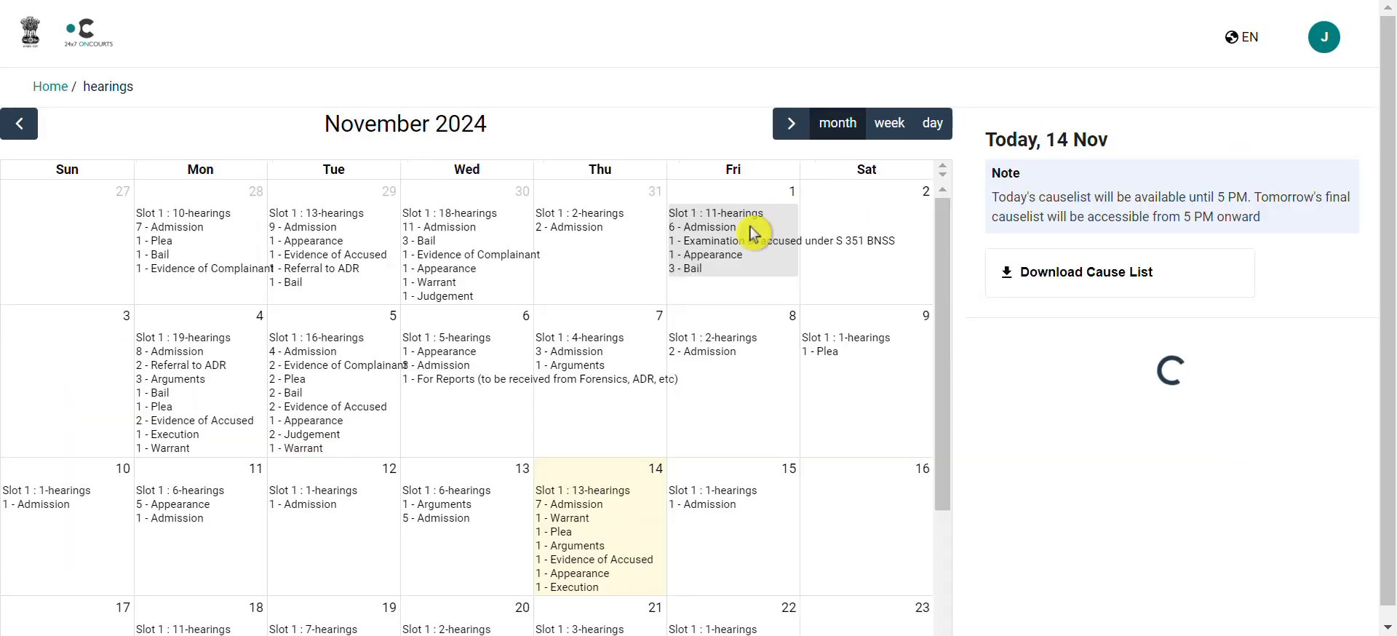
scroll(723, 415, "down", 2)
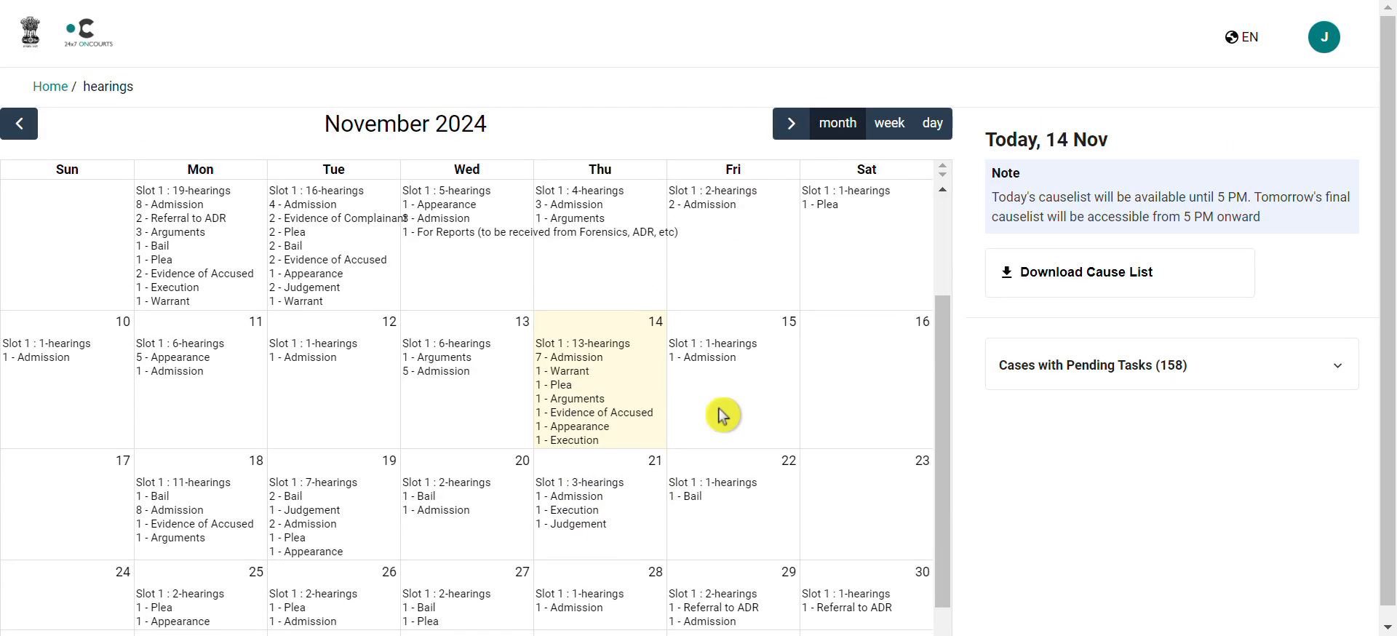
left_click(162, 504)
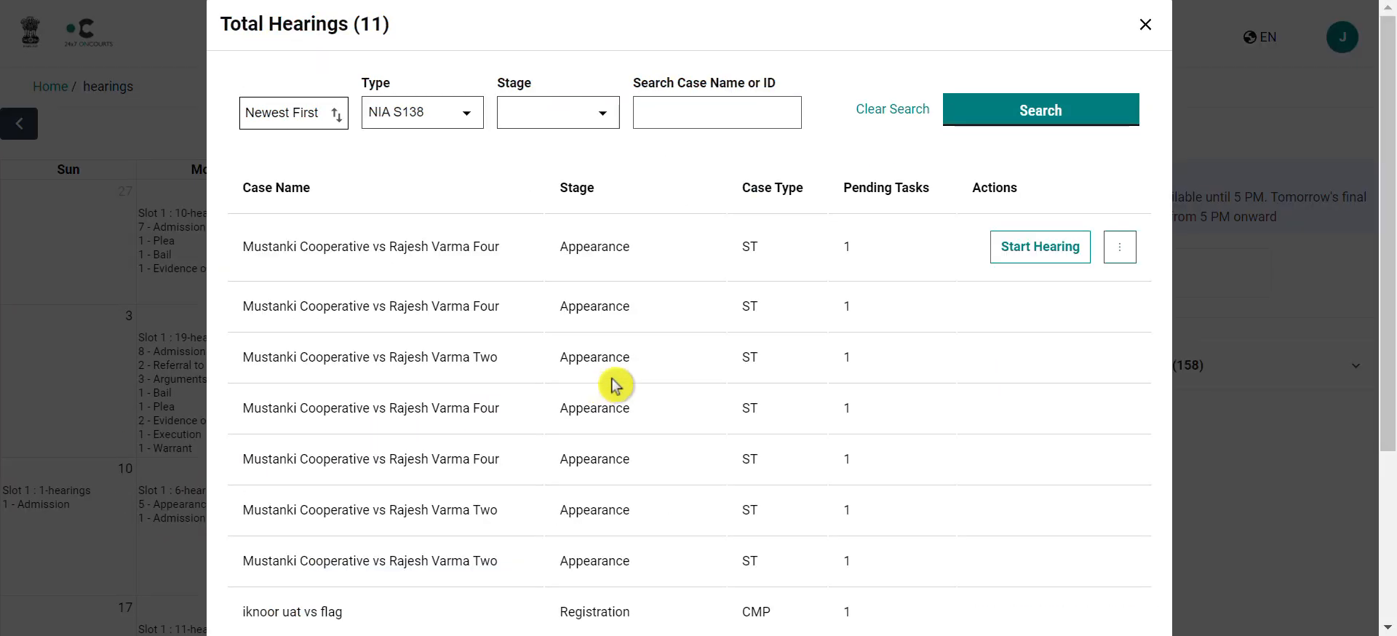
scroll(866, 351, "down", 4)
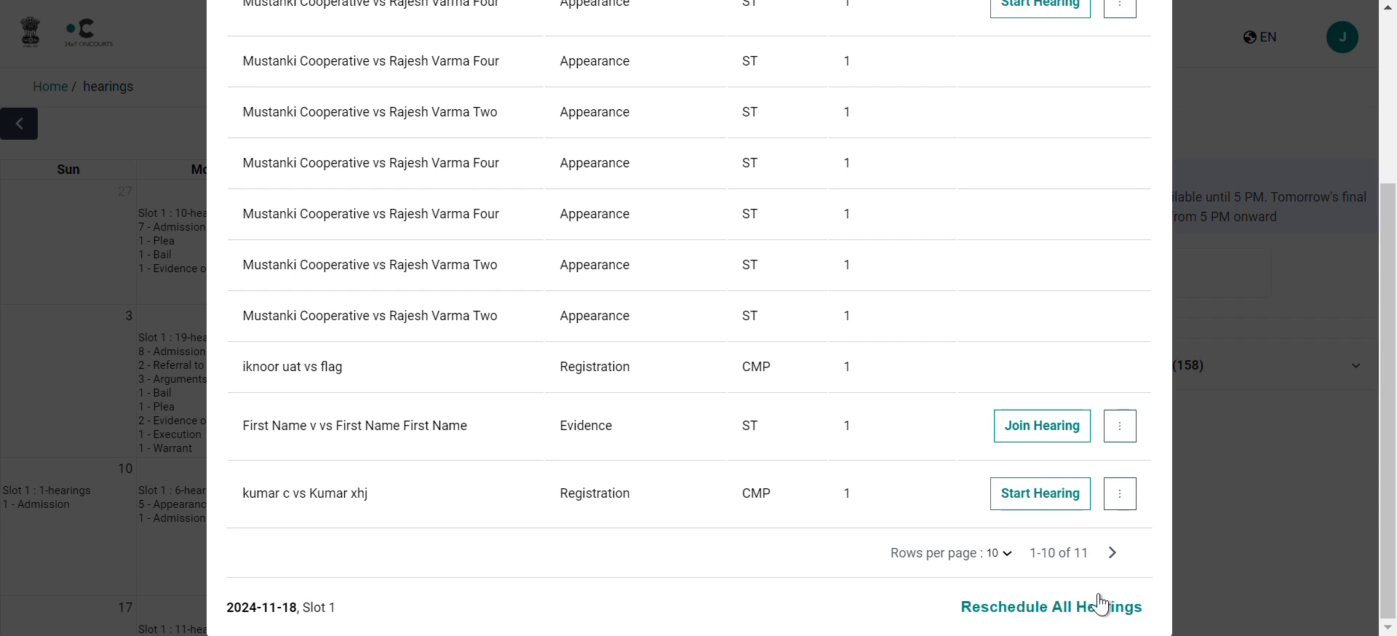
Step: Reschedule all 11 hearings of 18 November with reason COURT_CLOSED, generate the order, and go back home
left_click(1040, 602)
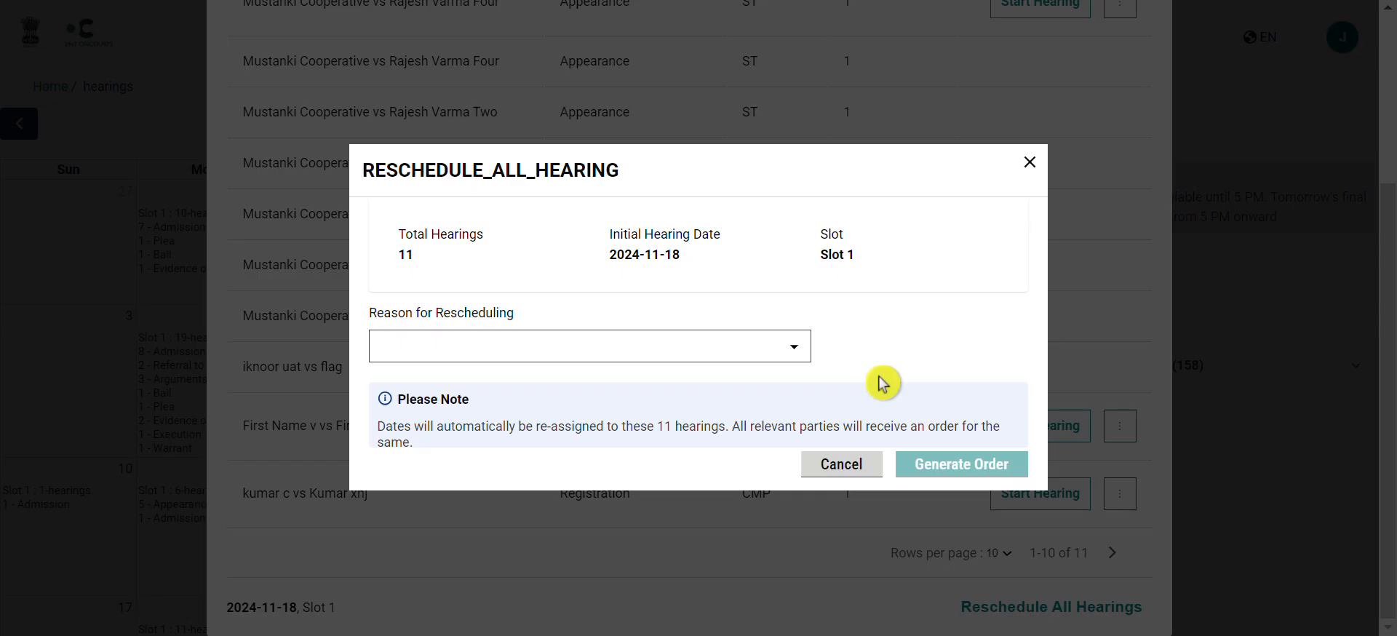
left_click(795, 356)
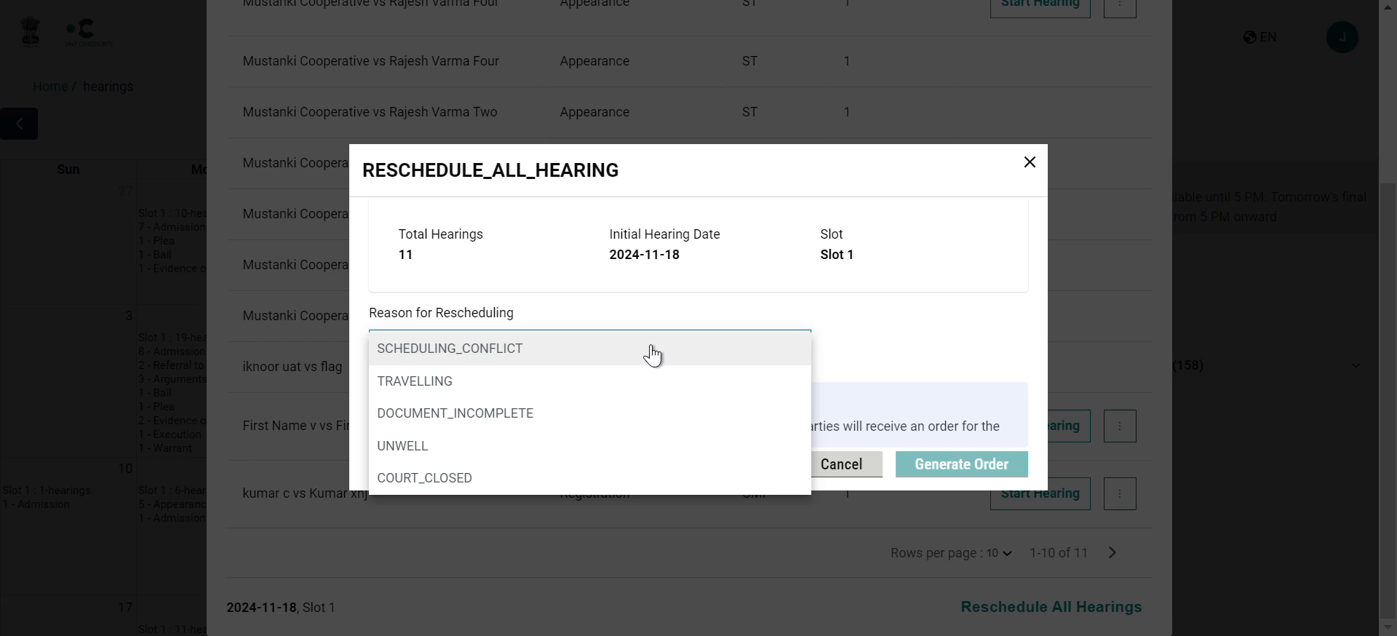
left_click(643, 480)
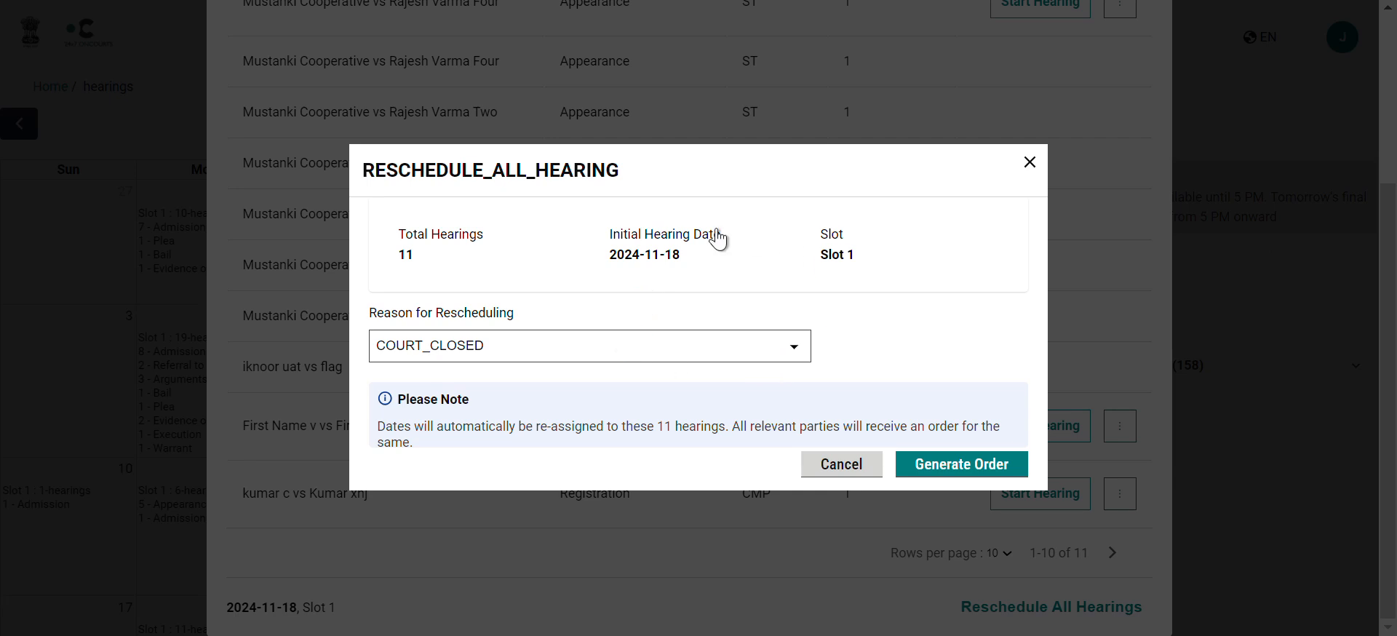
left_click(383, 271)
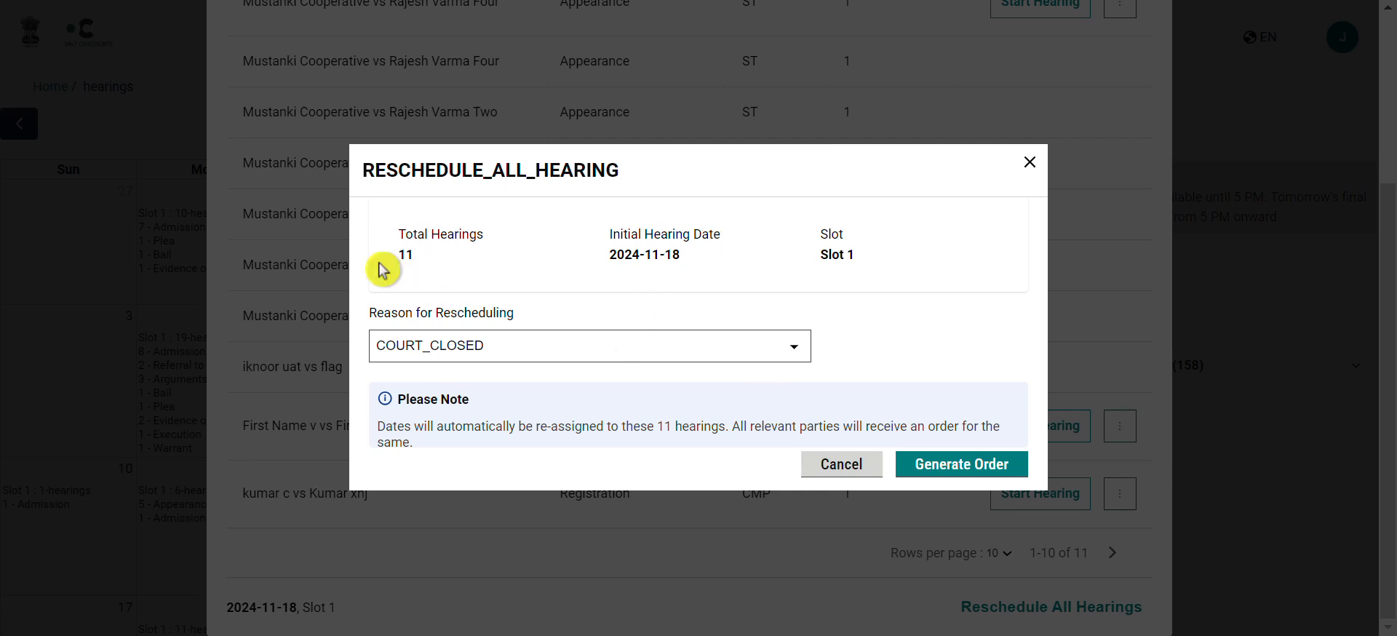
left_click(481, 217)
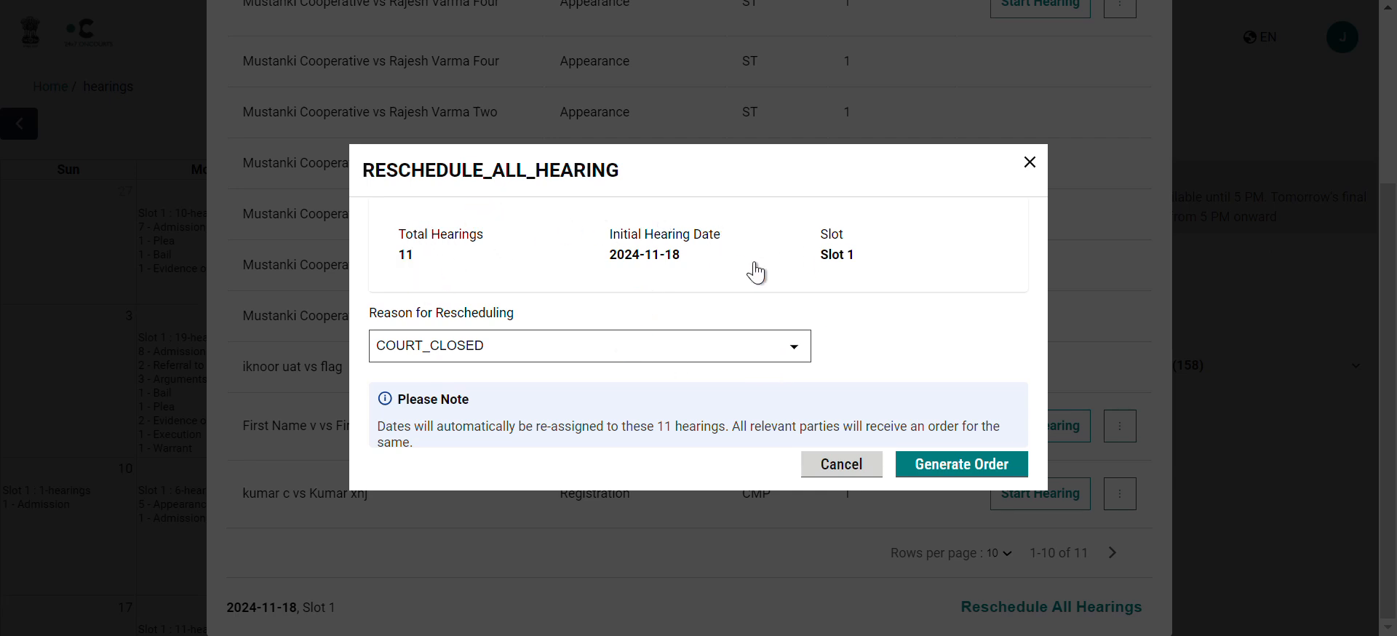
left_click(954, 469)
left_click(891, 354)
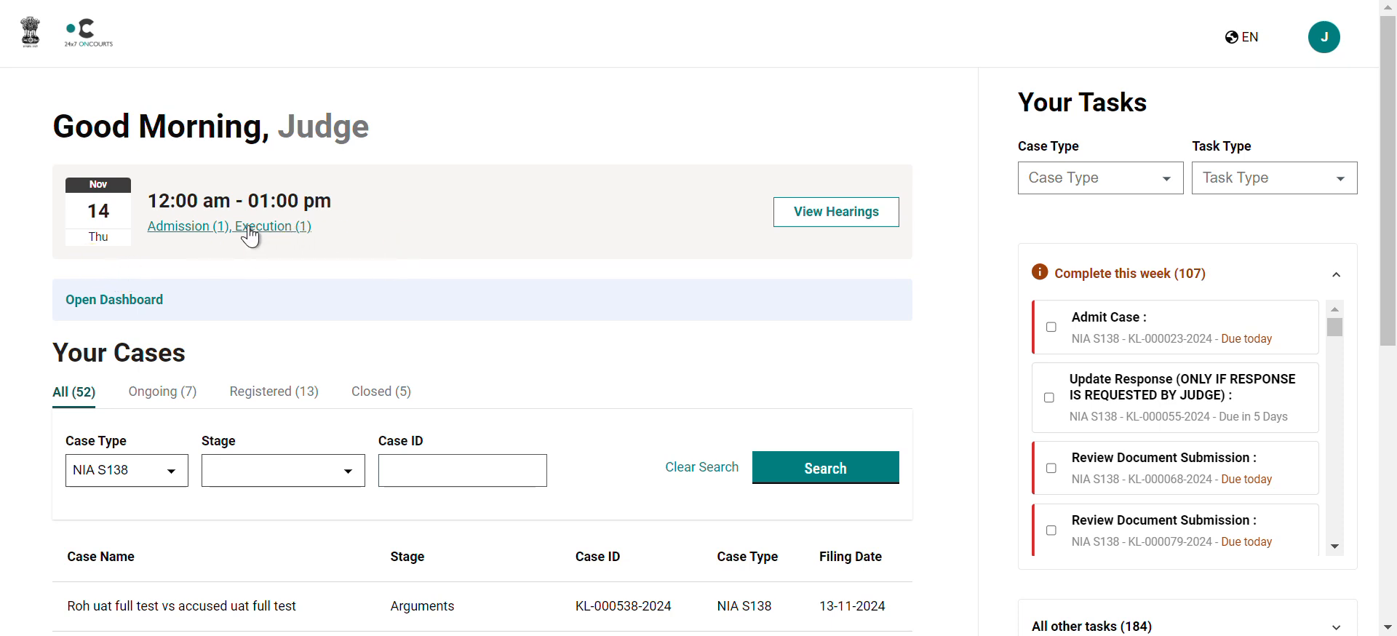
Step: Open the hearings calendar and narrow it from week view to the 14 November day view
left_click(866, 215)
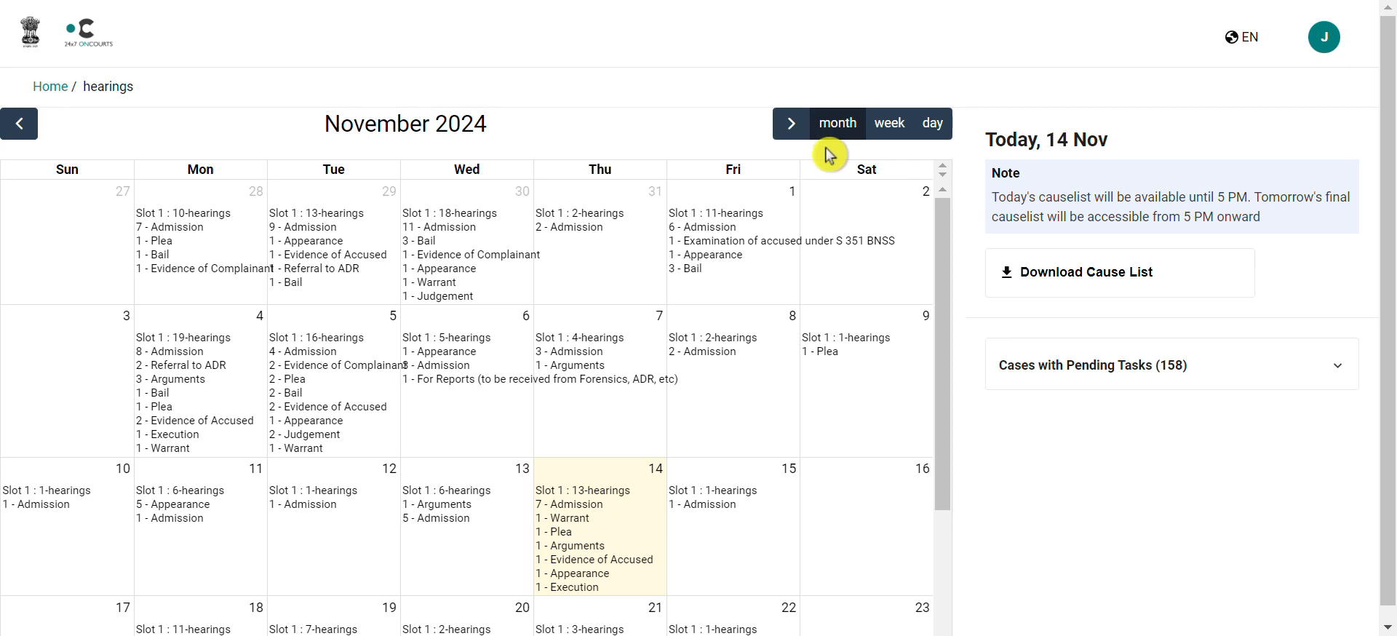
left_click(892, 125)
scroll(691, 284, "up", 3)
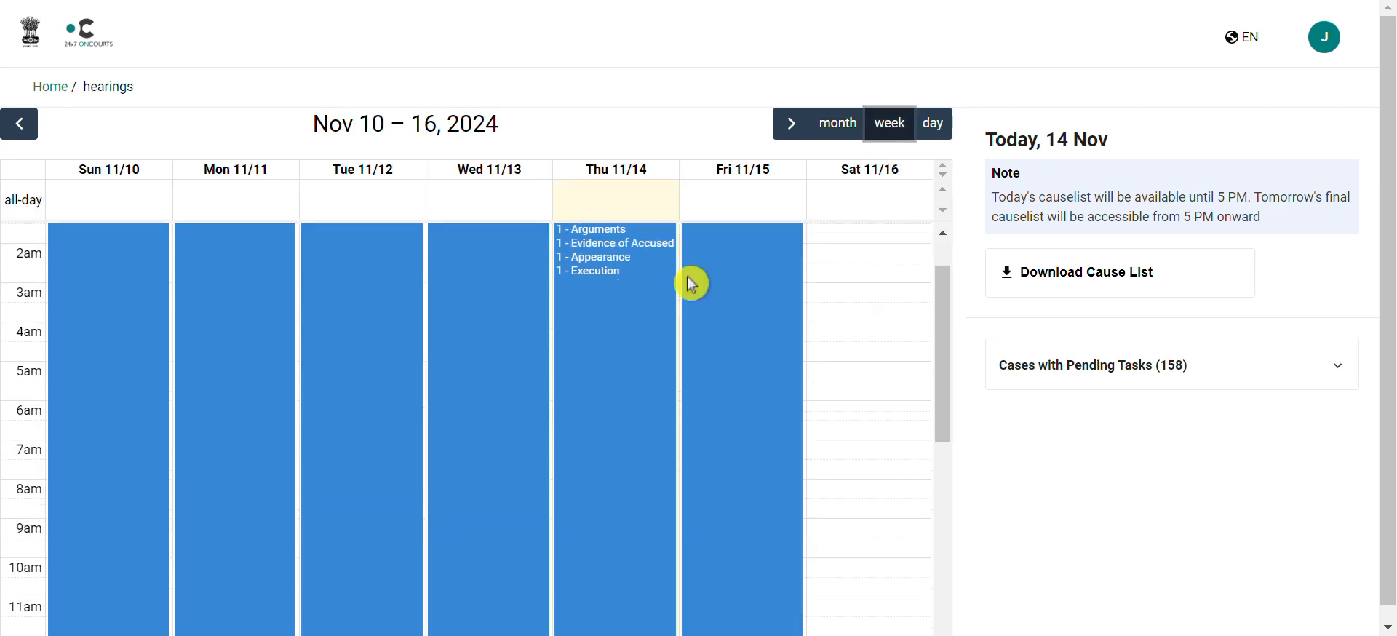
left_click(932, 124)
scroll(715, 325, "up", 3)
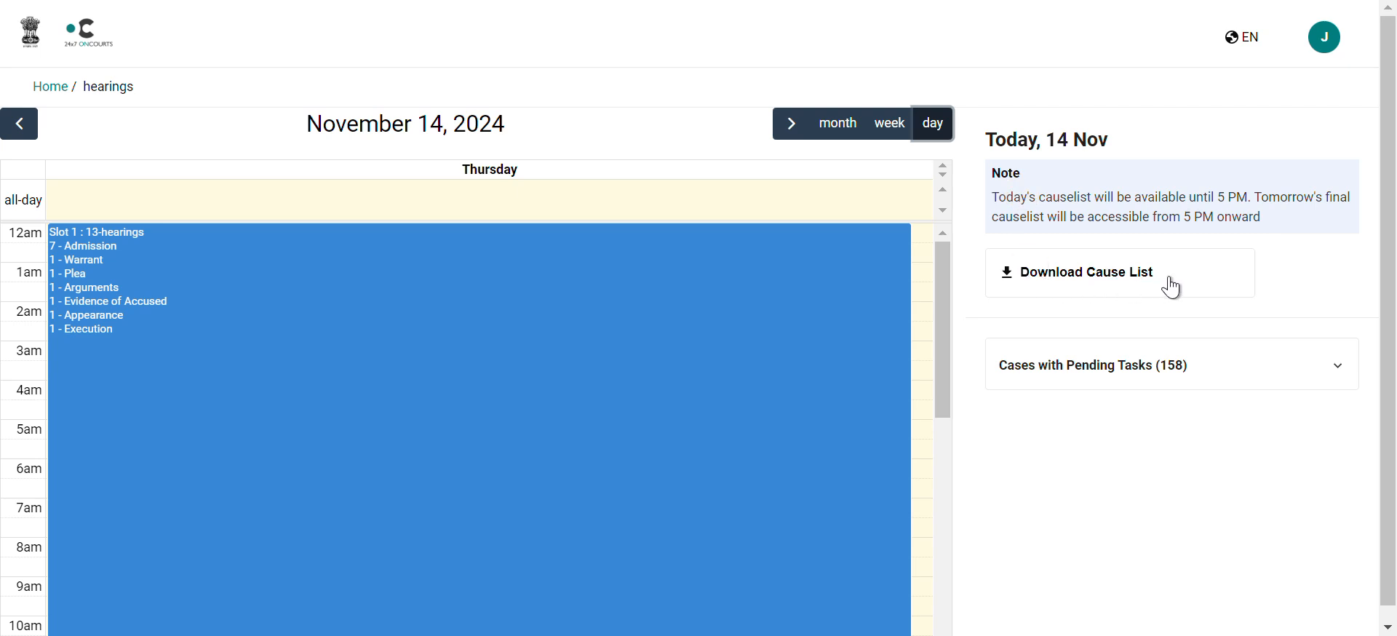
Step: Expand Cases with Pending Tasks (158) and open the Slot 1 list of 13 hearings for 14 November
left_click(1327, 368)
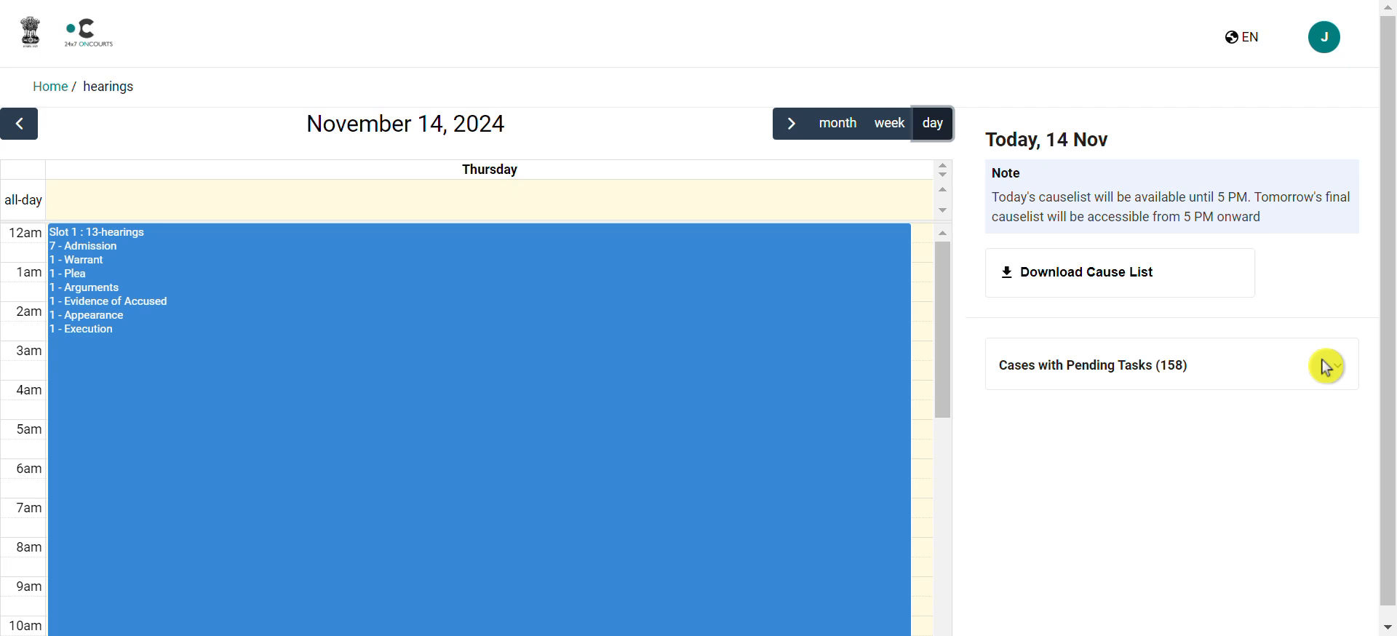
left_click(1340, 368)
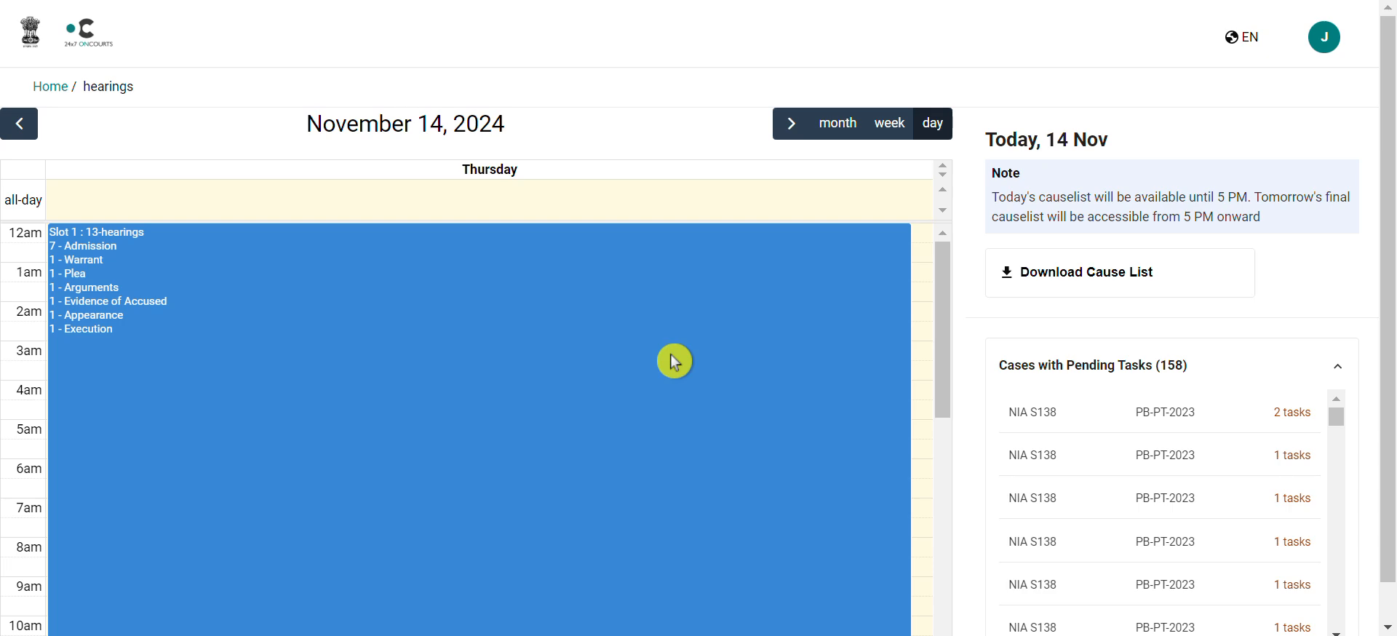
left_click(638, 295)
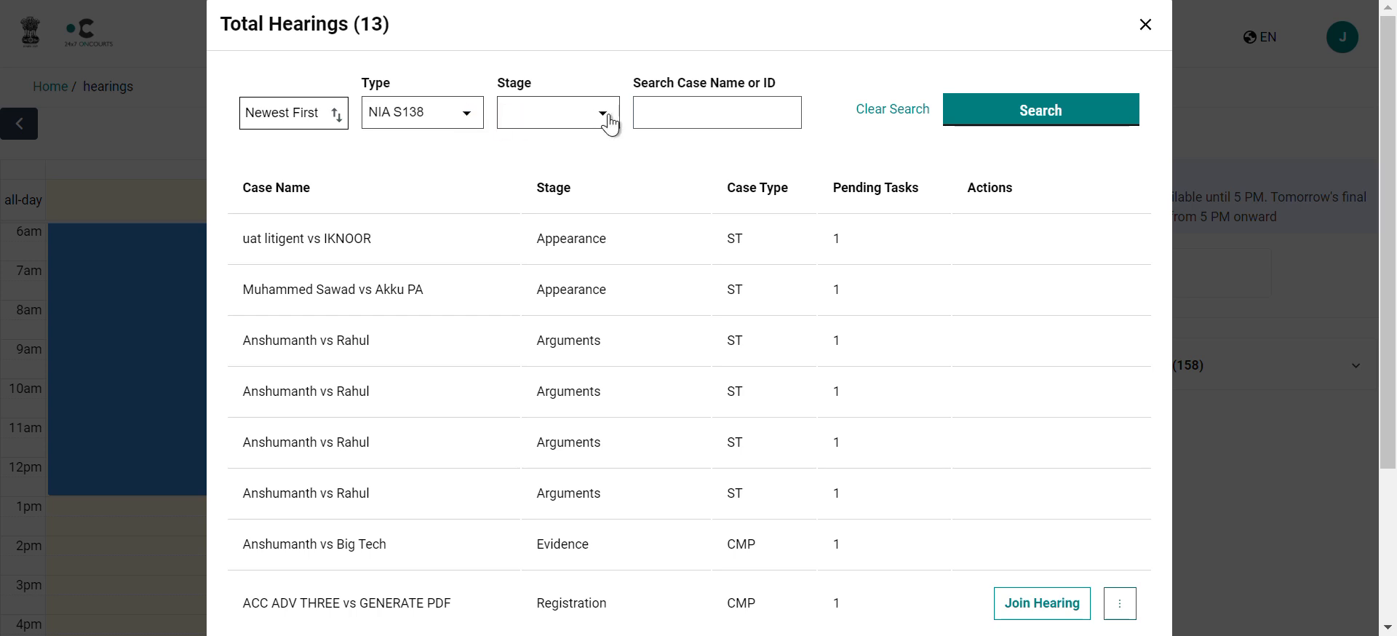
Step: Scroll through the Total Hearings (13) table for 14 November, Slot 1, reviewing each hearing's stage
left_click(730, 112)
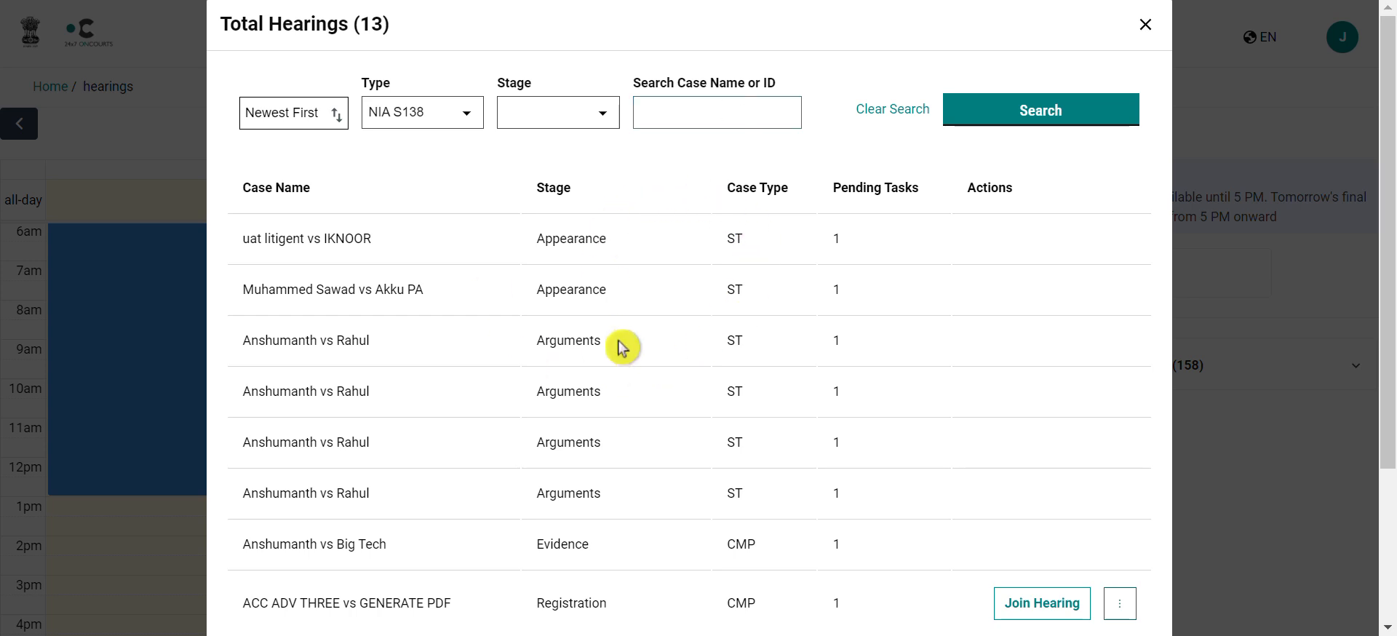
scroll(617, 340, "down", 1)
scroll(624, 349, "down", 3)
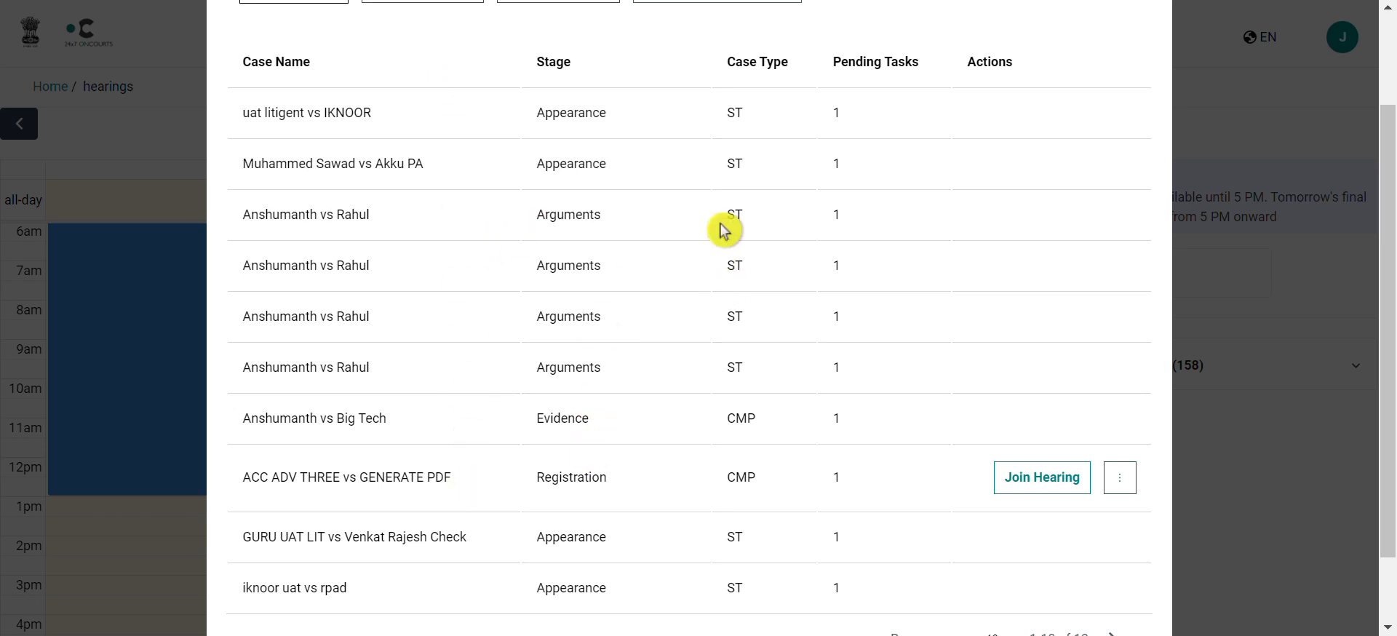
scroll(855, 230, "down", 1)
scroll(854, 231, "down", 2)
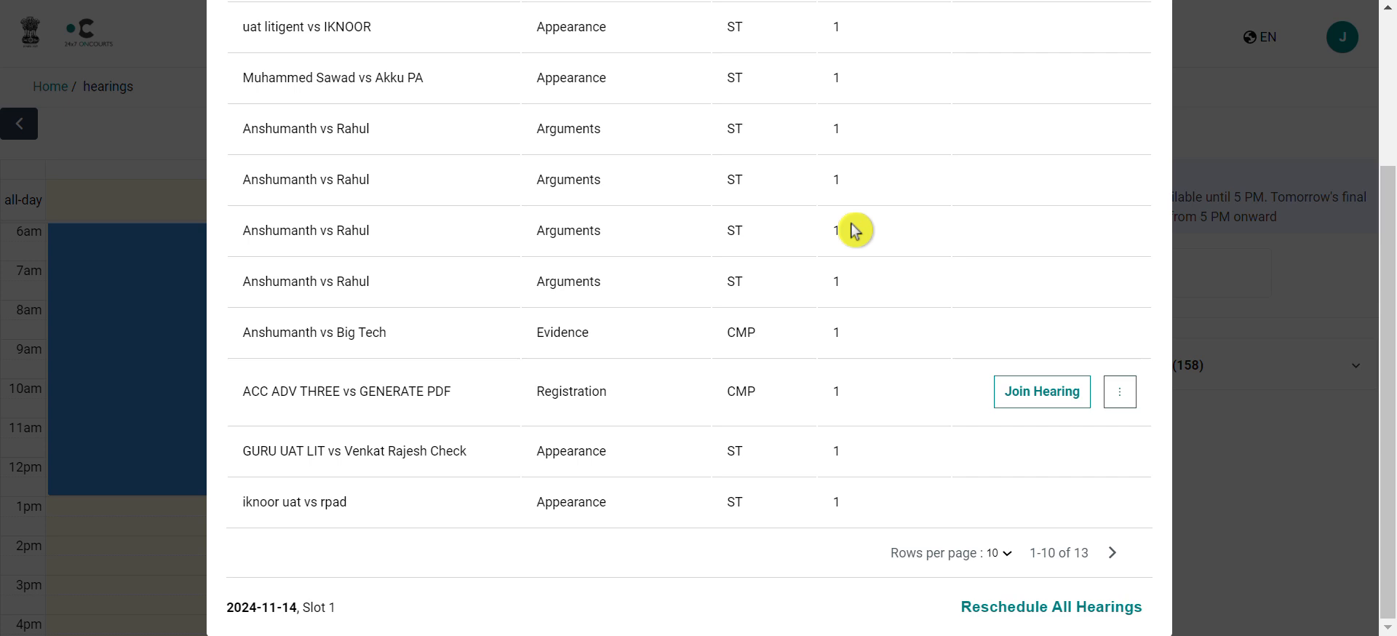
scroll(855, 231, "up", 3)
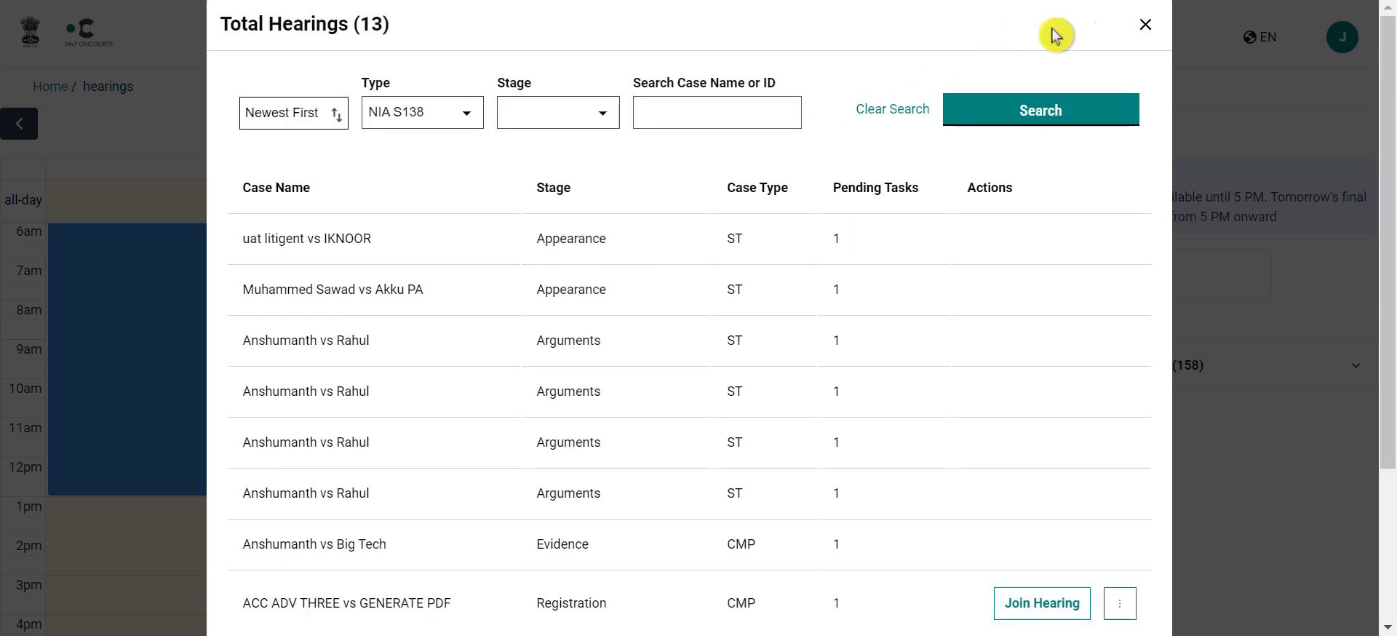
Step: Close the hearings list and return to the home dashboard with 107 tasks due this week
left_click(1144, 30)
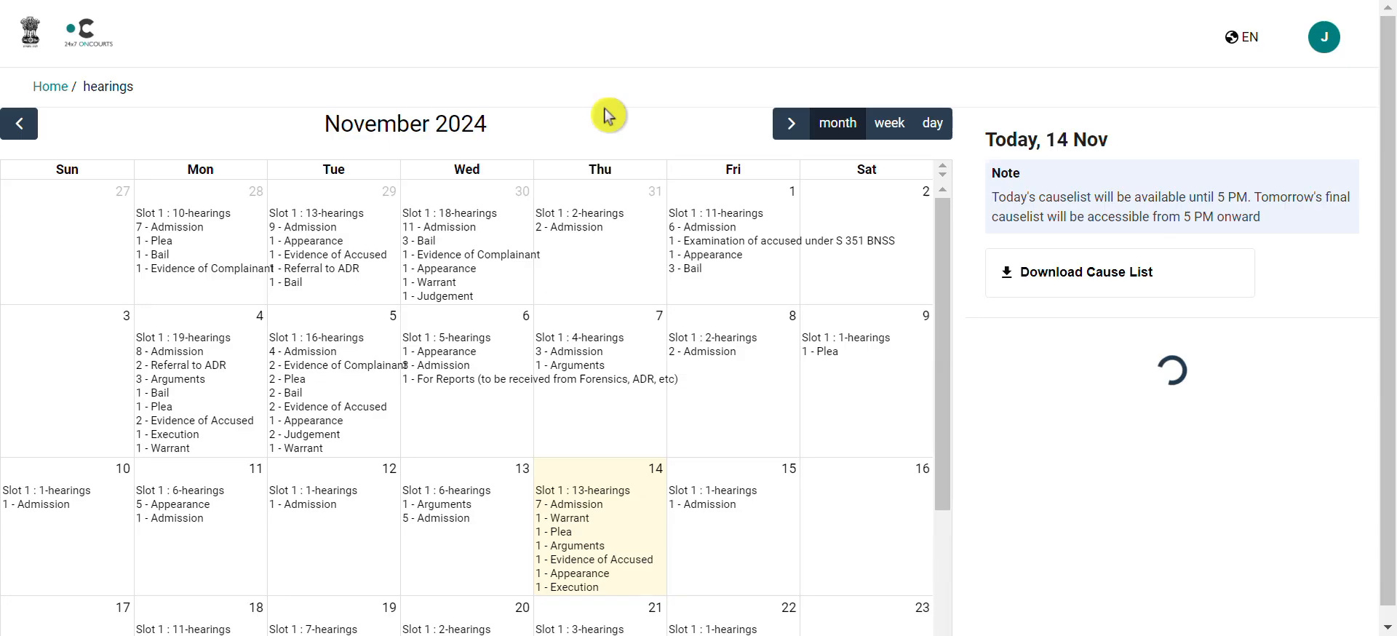
left_click(28, 33)
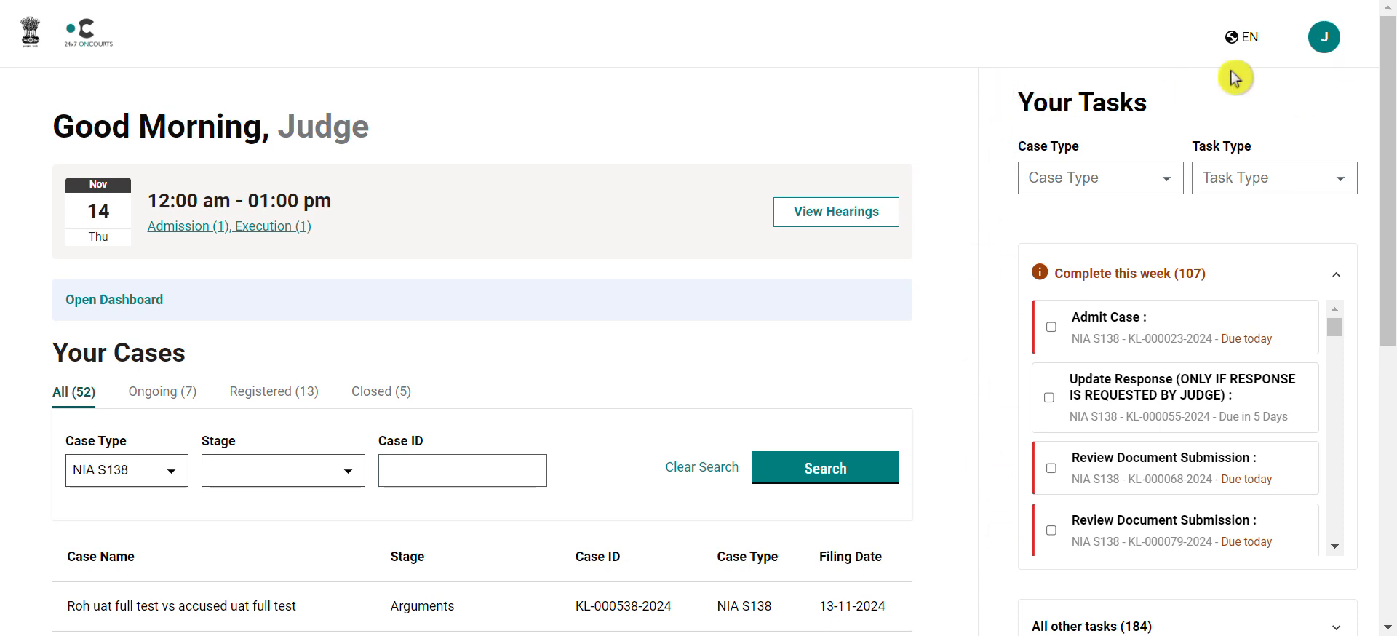
Step: Filter tasks to Voluntary Submission and scroll to the pending 12-11-2024 Reschedule Request submission
left_click(1343, 182)
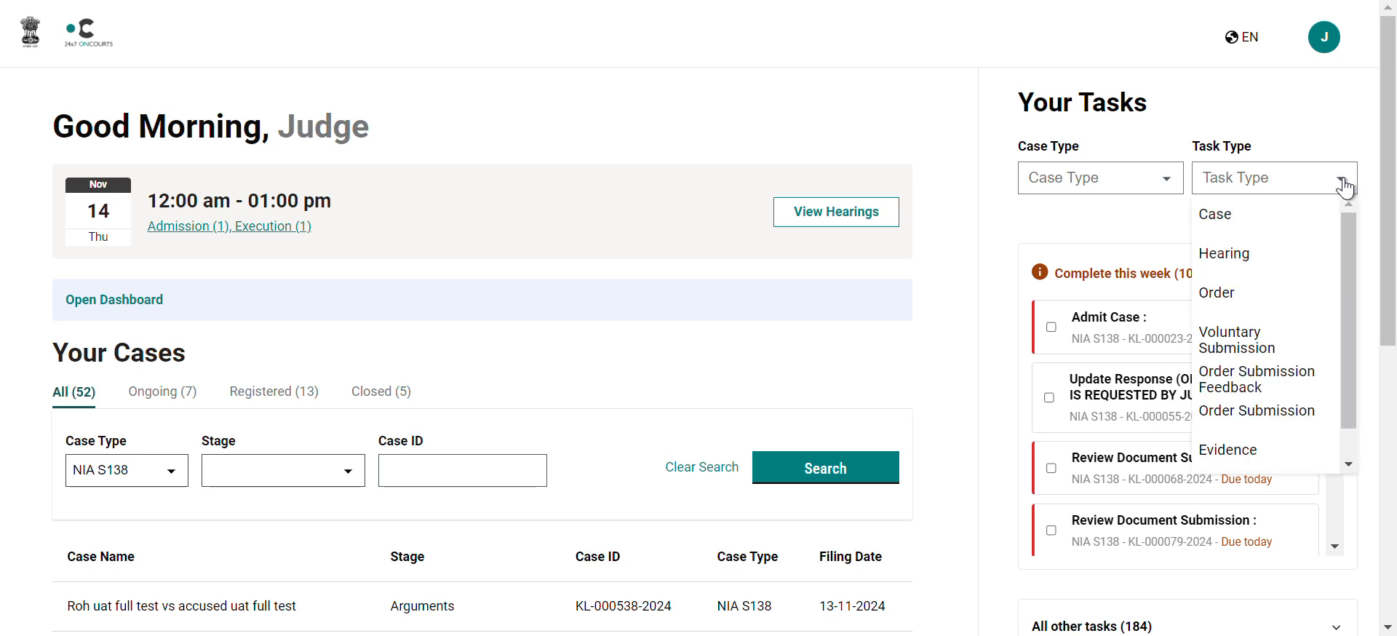
left_click(1302, 350)
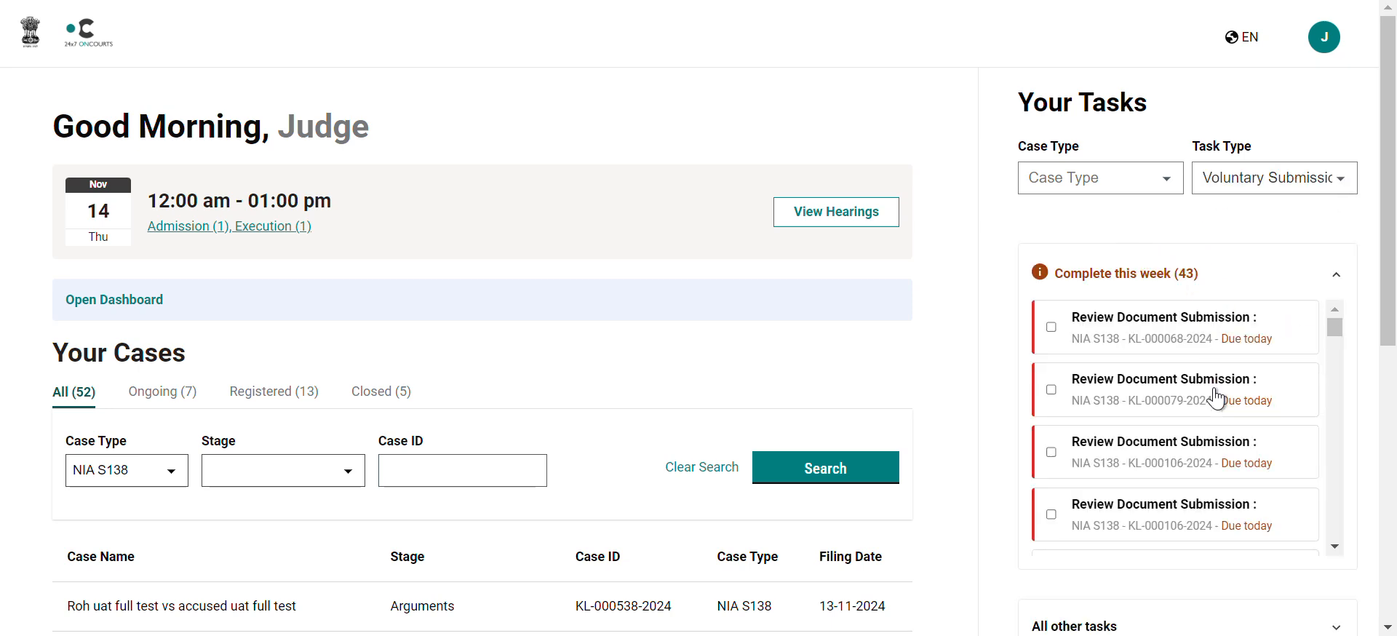
scroll(1211, 473, "down", 3)
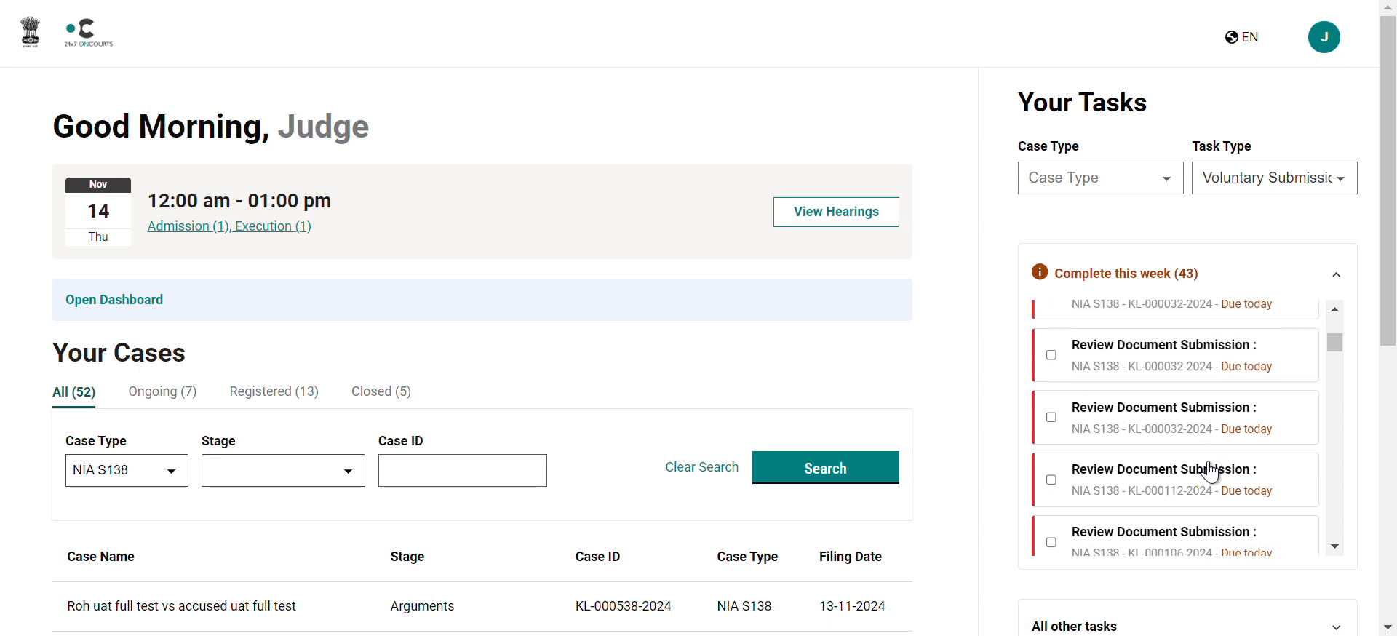
scroll(1211, 473, "down", 2)
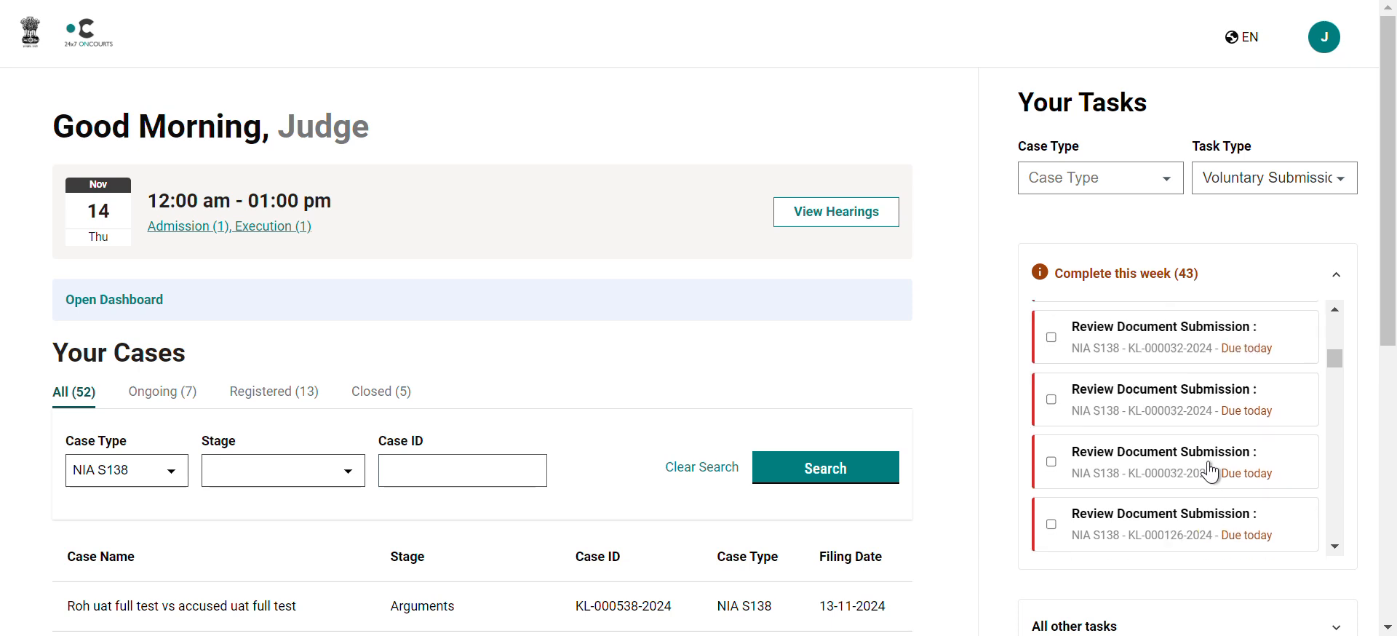
scroll(1211, 473, "down", 1)
scroll(1211, 473, "down", 1)
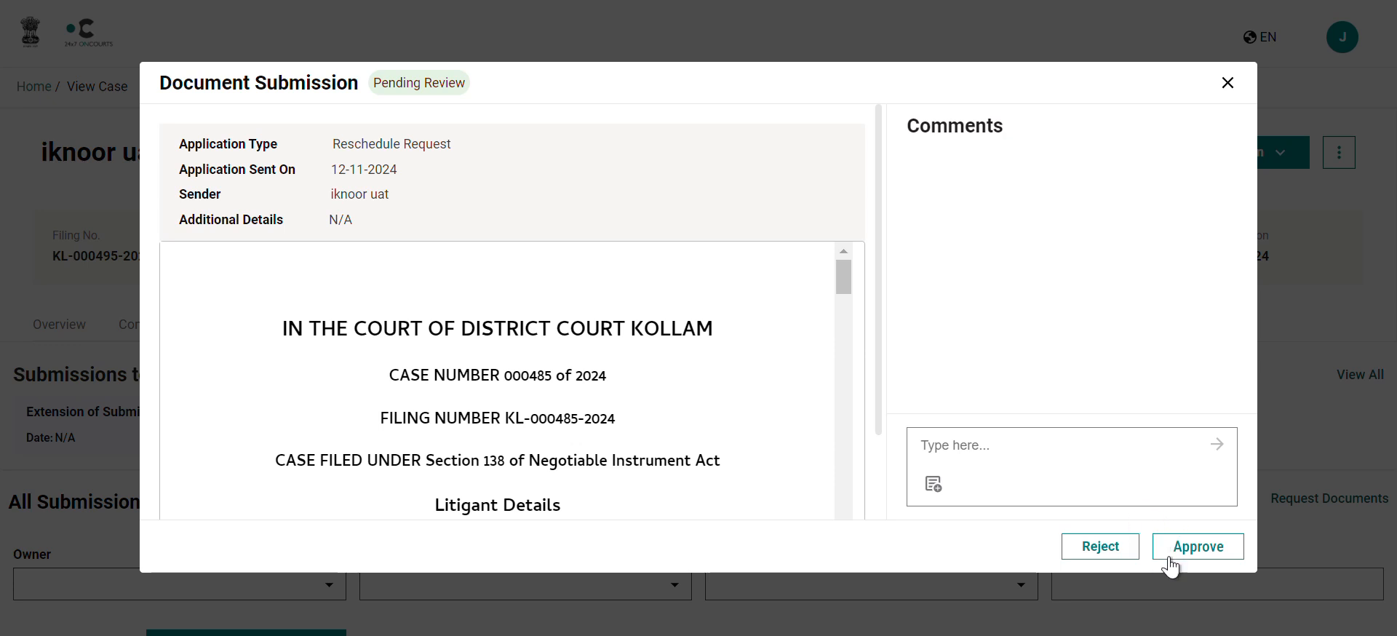
left_click(1088, 551)
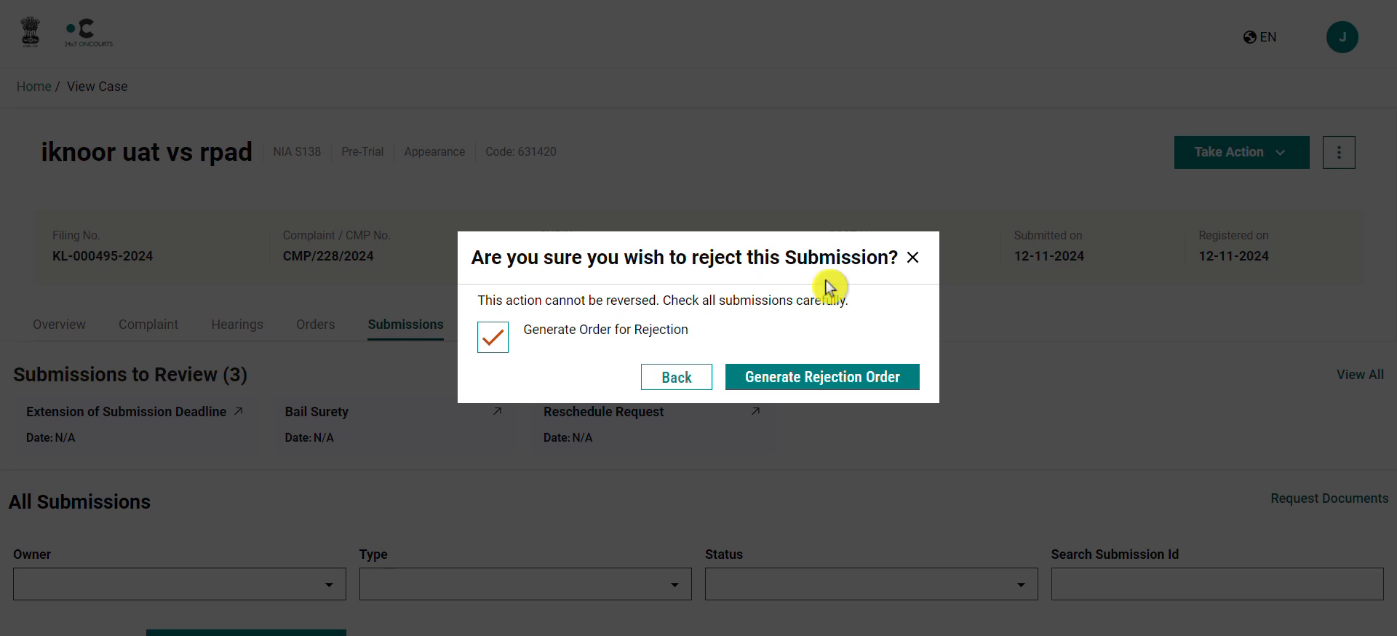
left_click(890, 393)
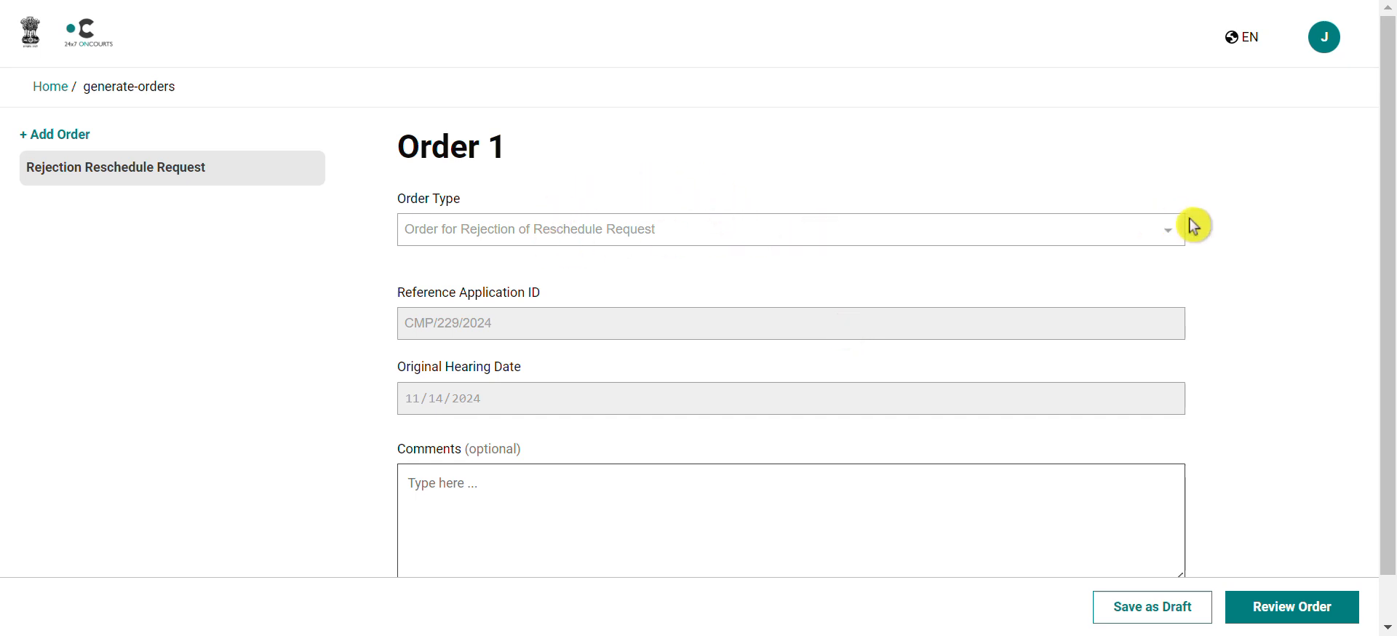
Step: Look over the Order 1 rejection form and open its Review Orders preview dated 13-11-2024
scroll(1191, 224, "down", 1)
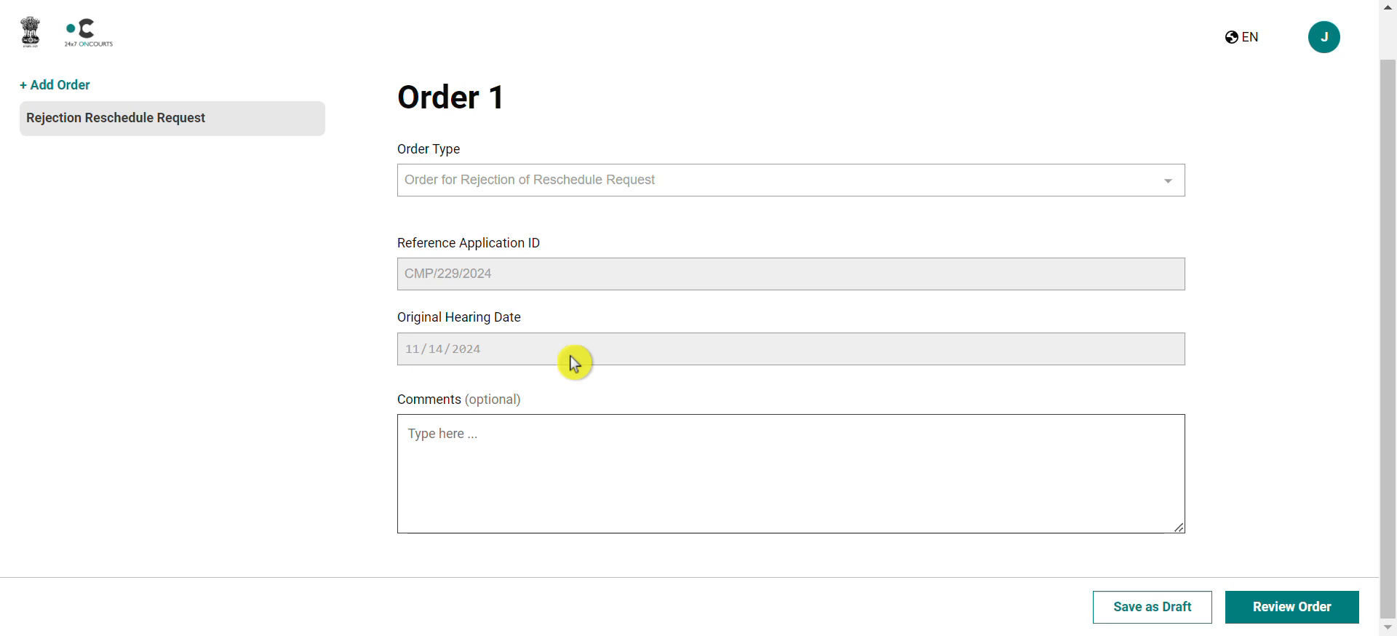
left_click(502, 428)
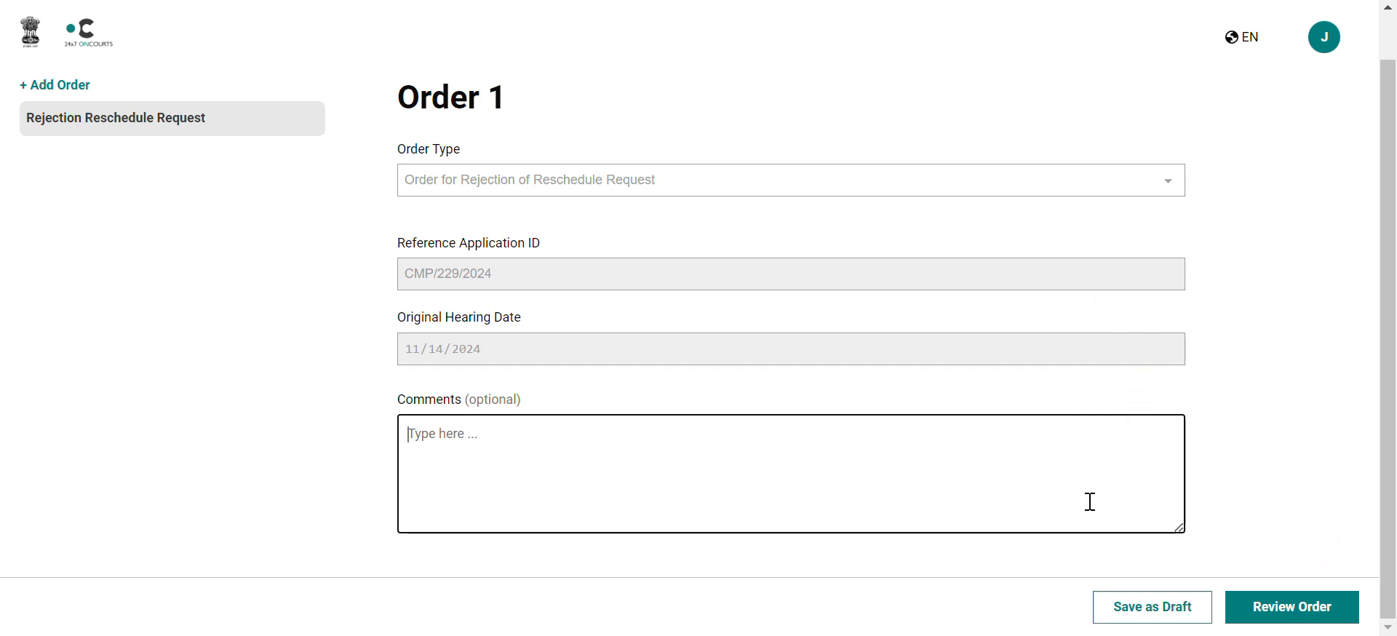
left_click(1308, 605)
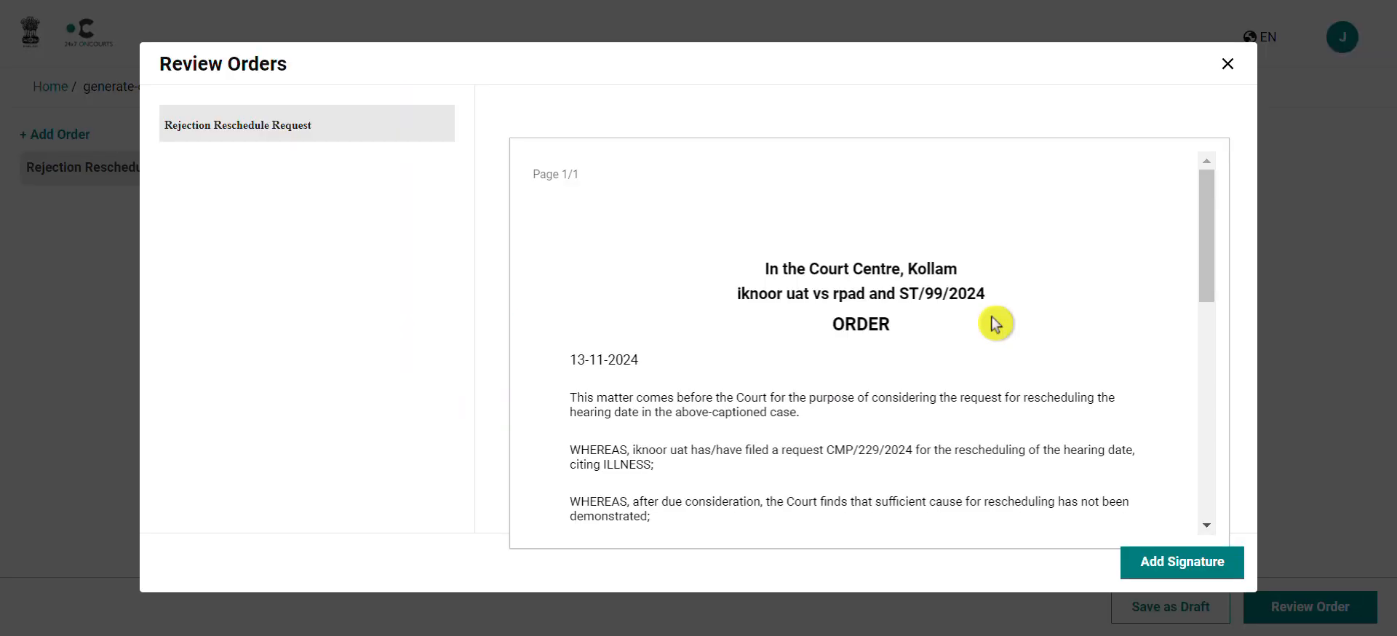
Step: Read through the rejection order denying the ILLNESS-based request and keeping the 14-11-2024 hearing
scroll(995, 324, "down", 5)
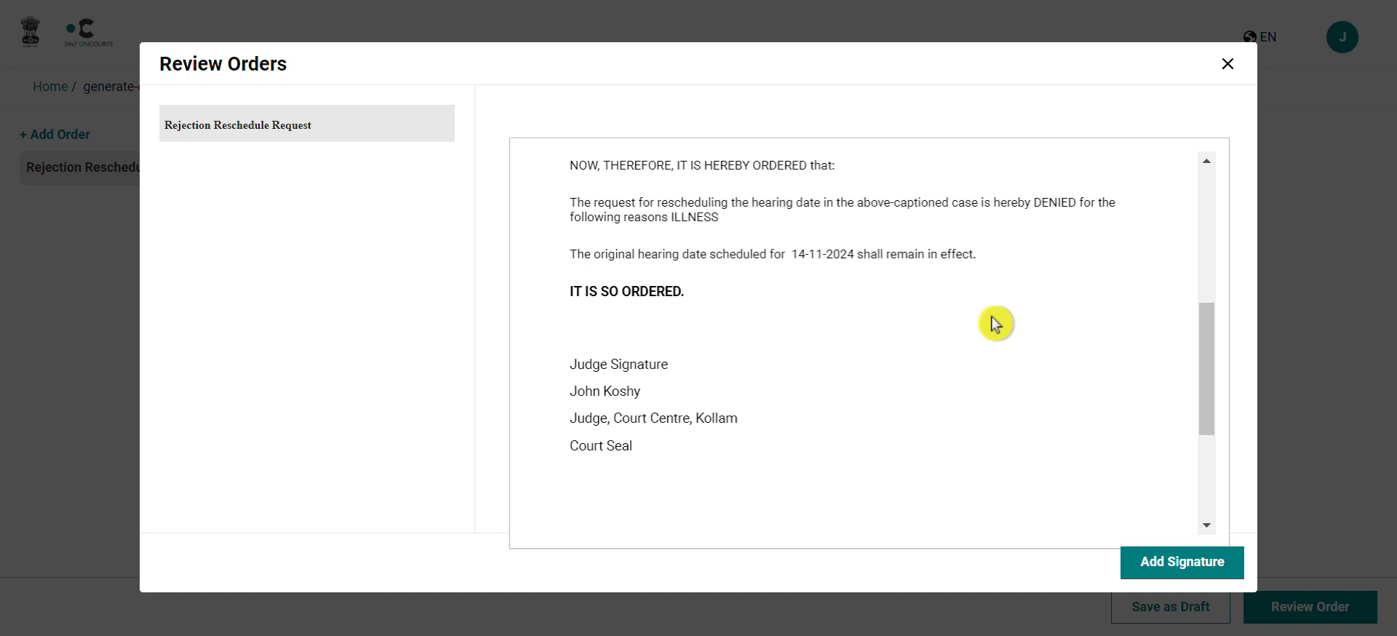
scroll(995, 323, "up", 3)
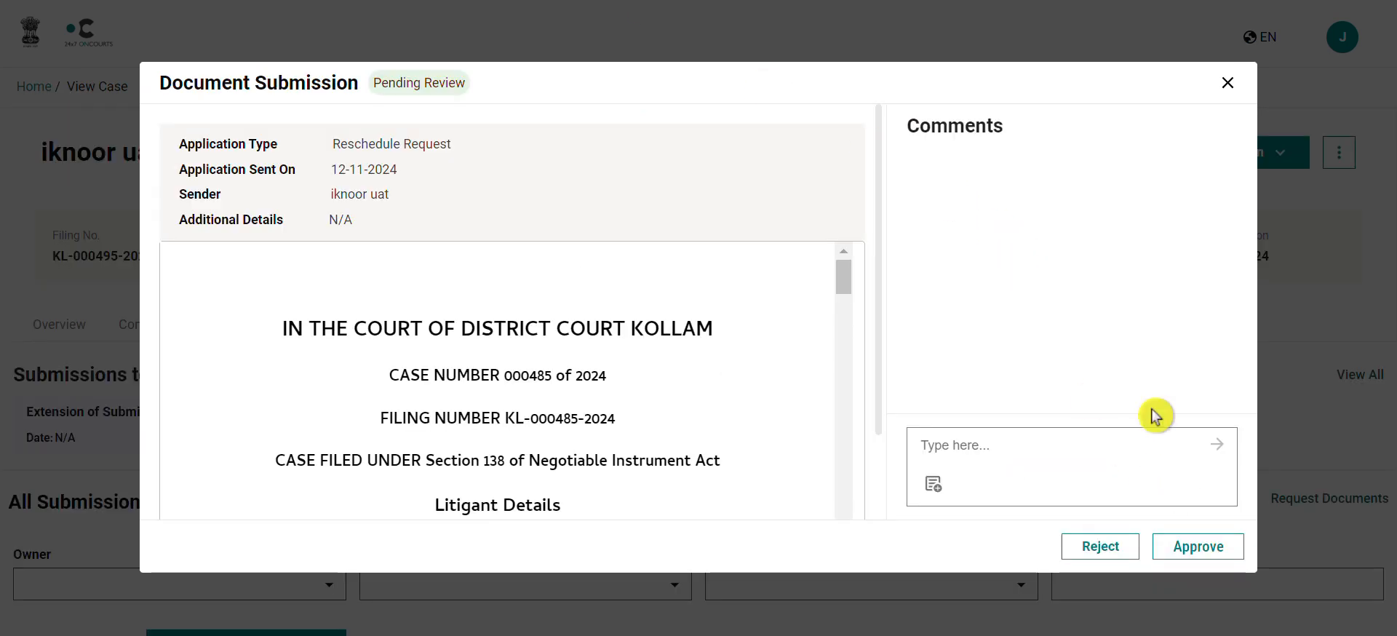
Step: Approve the reschedule request and generate Order 2, initiating rescheduling of the CMP/229/2024 hearing date
left_click(1188, 552)
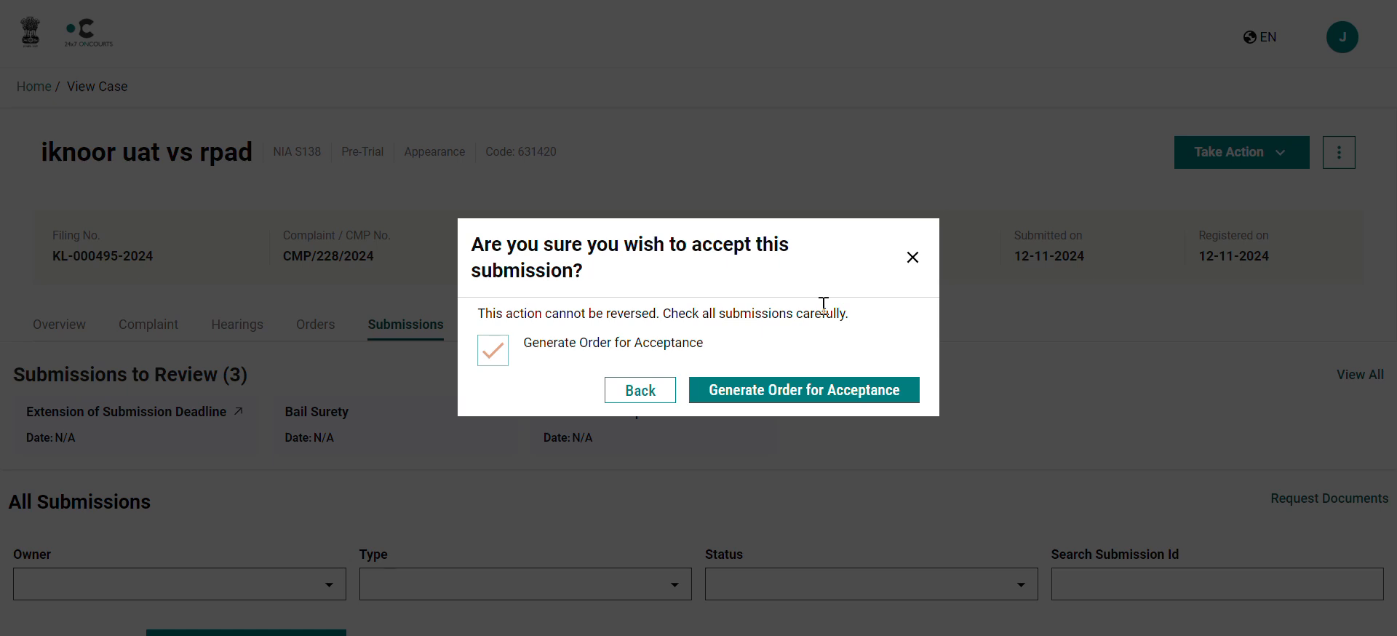
left_click(785, 390)
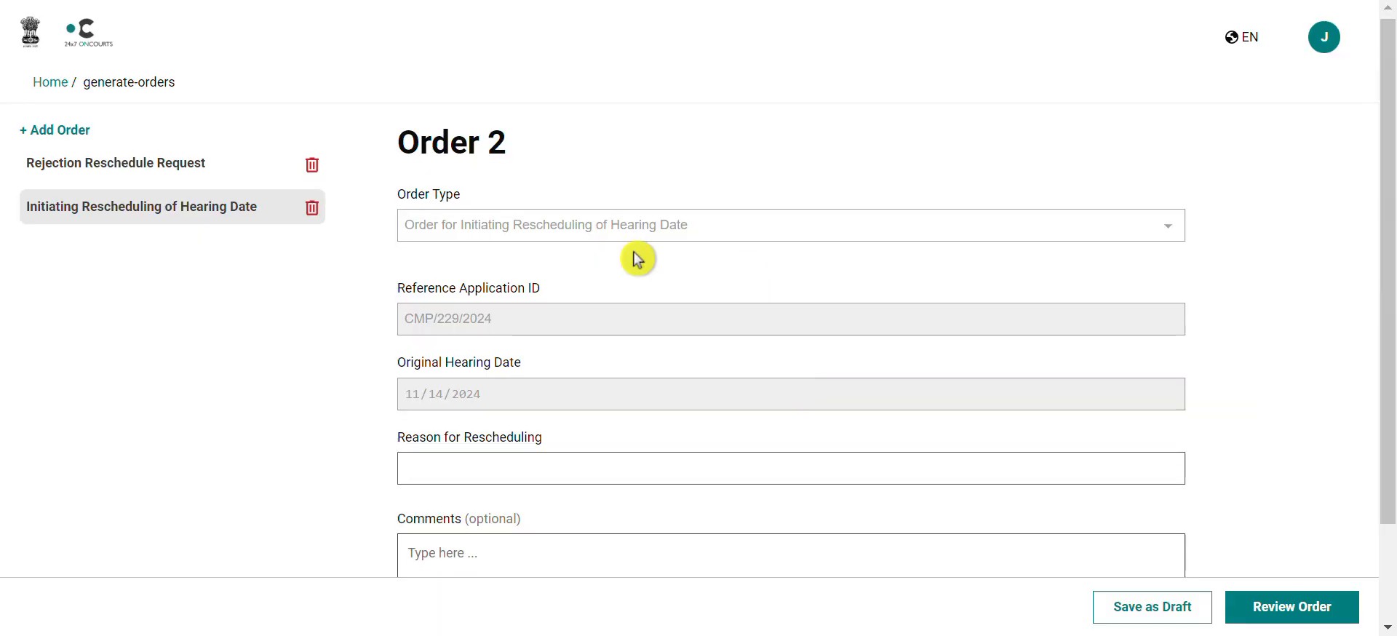
Step: Enter 'Illness of litigant' as the reason for rescheduling and send the order for review
scroll(638, 259, "down", 2)
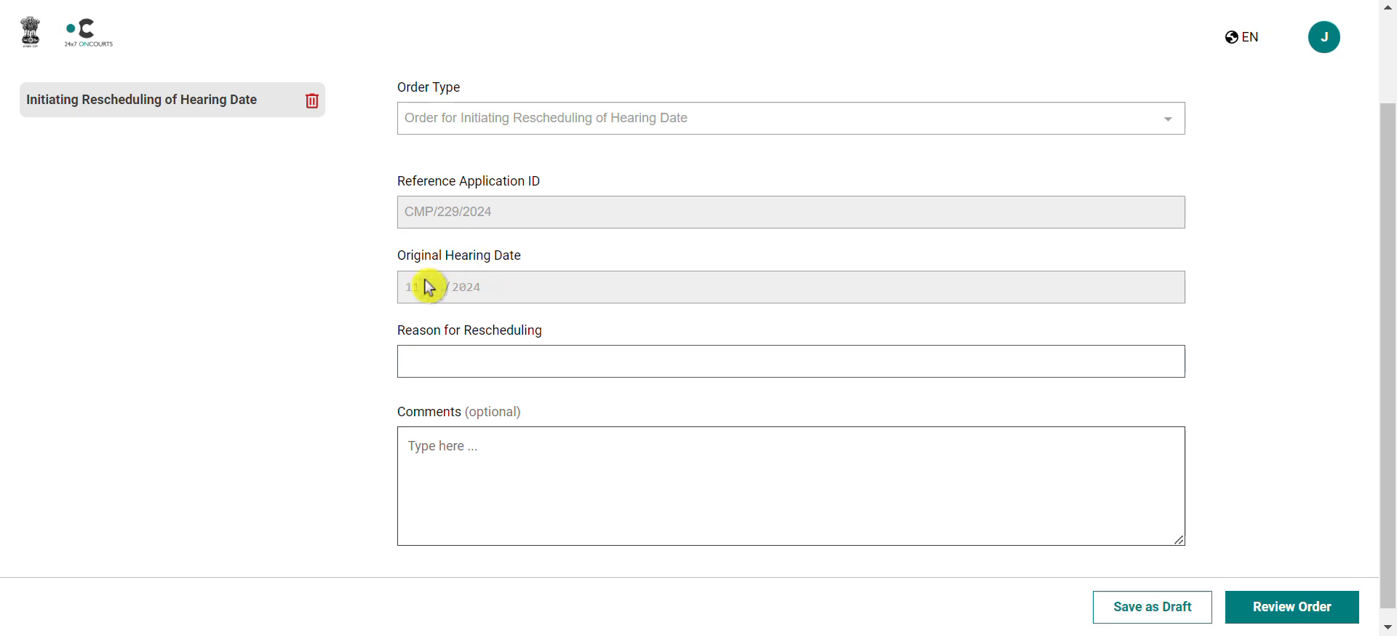
left_click(493, 334)
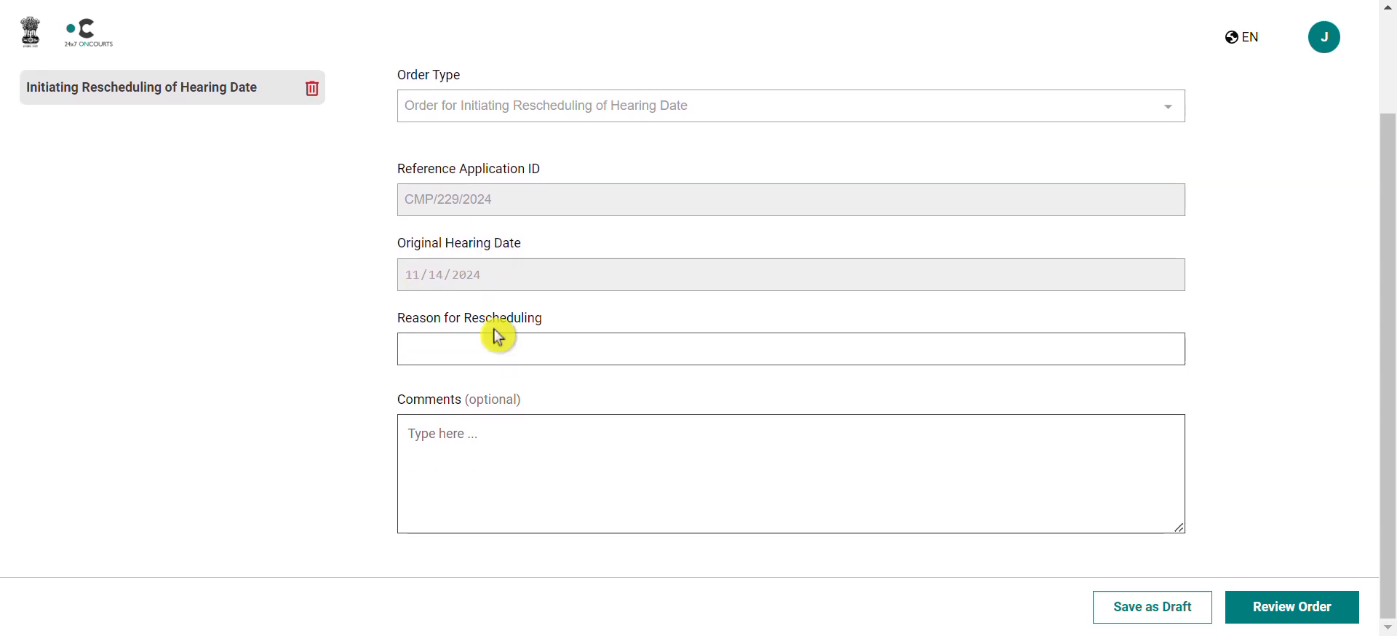
type("Illness of litigant")
left_click(1277, 610)
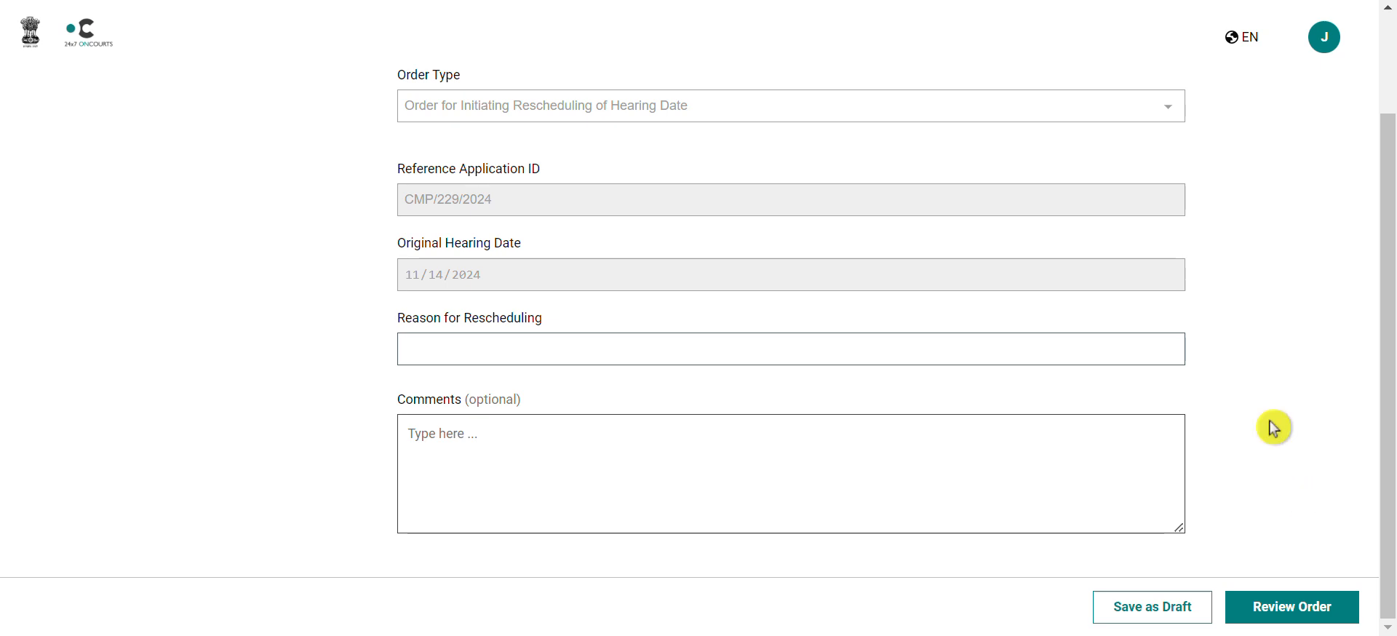
scroll(1274, 429, "up", 2)
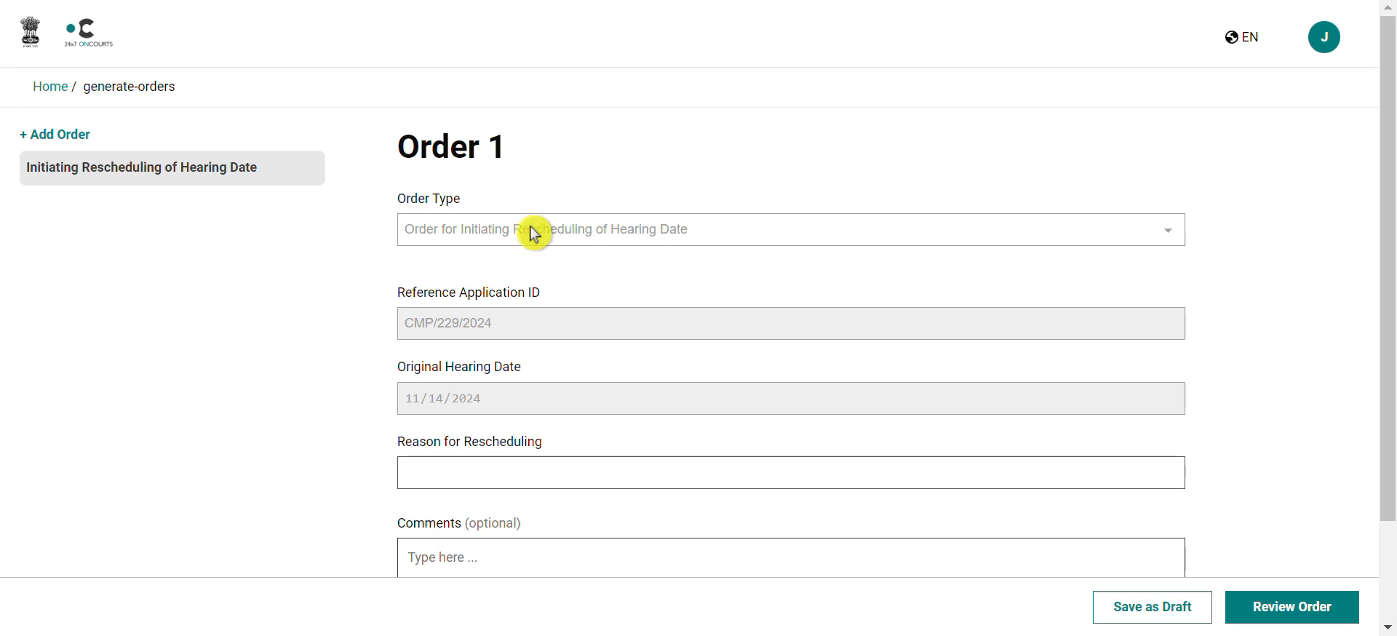
Step: Return to the home dashboard and expand the All other tasks list
key("alt+Left")
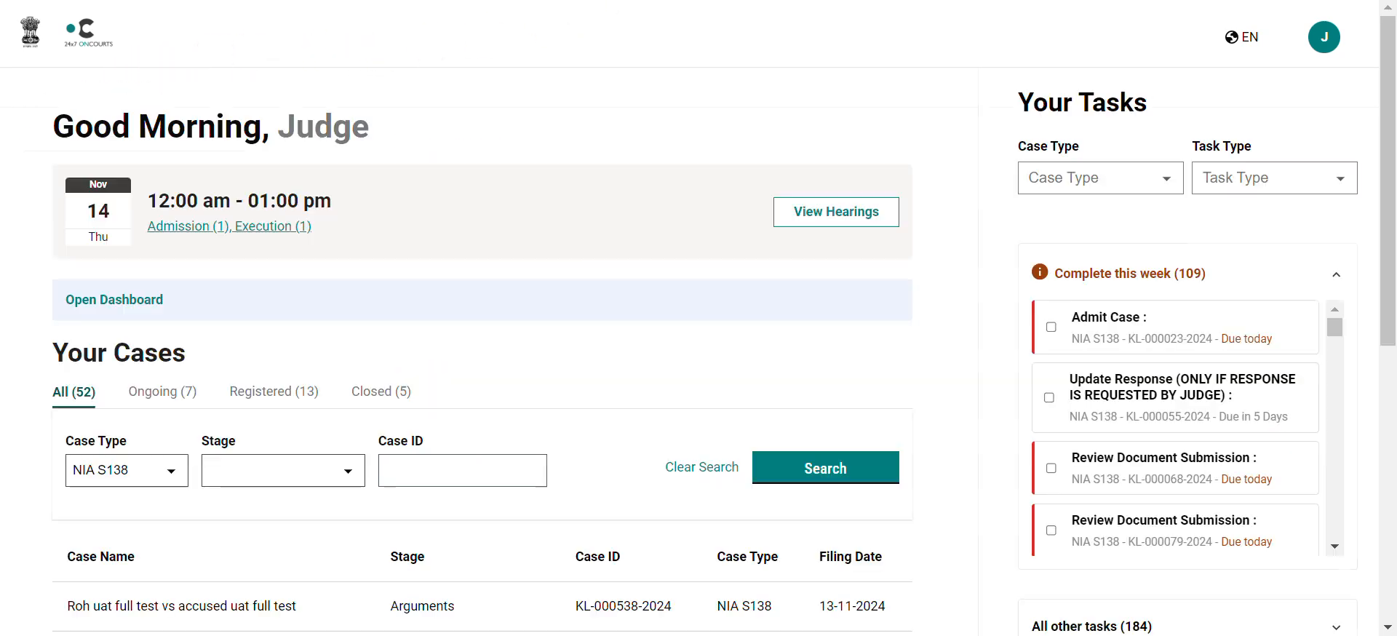
scroll(1147, 245, "down", 2)
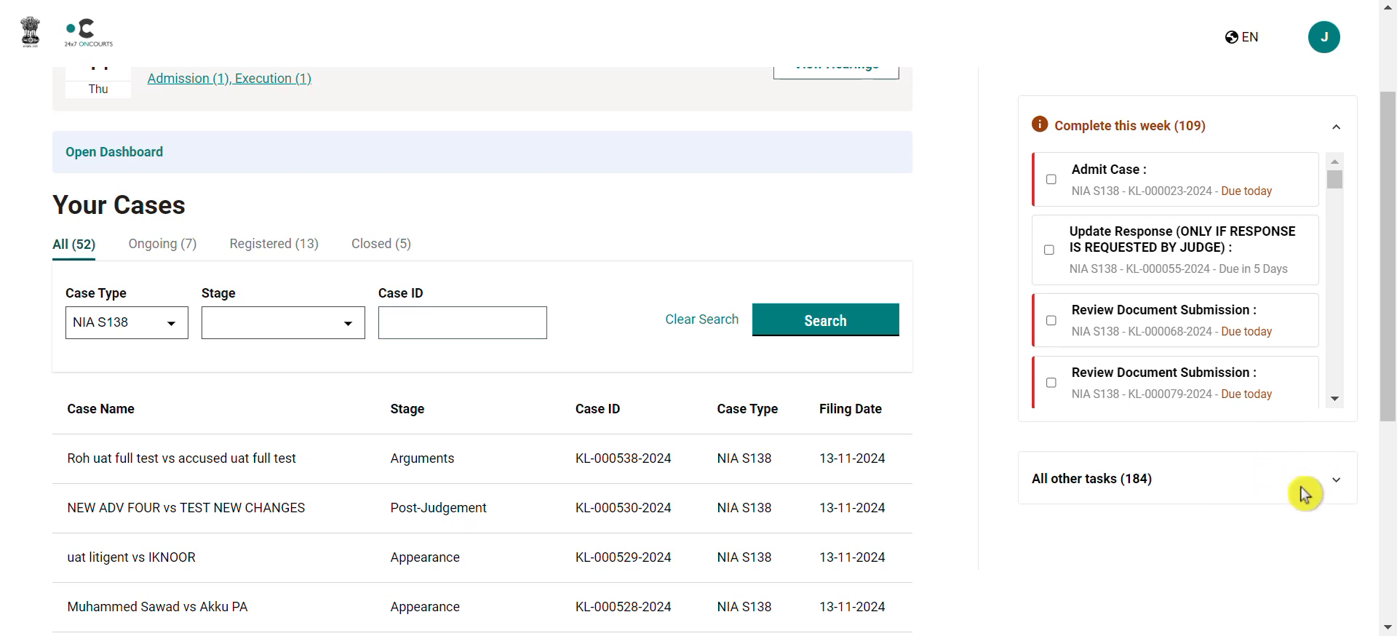
left_click(1336, 482)
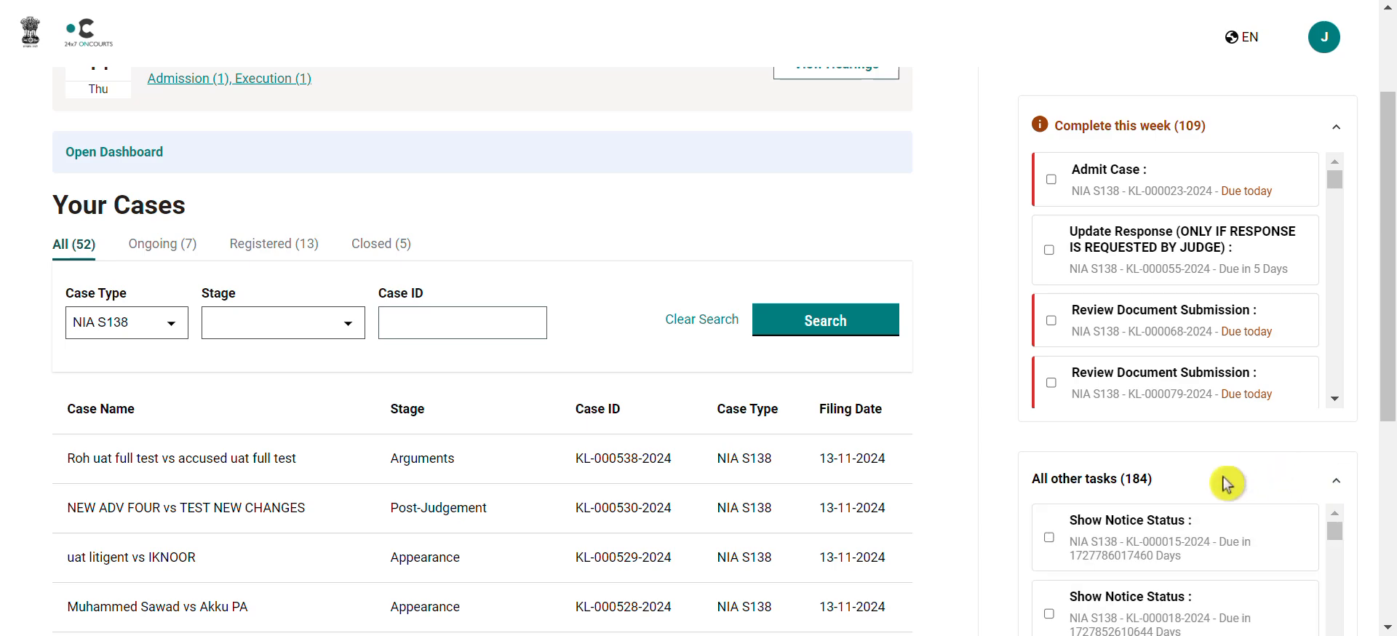
Step: Open the Create Order rescheduling task for case KL-000381
scroll(1230, 484, "down", 3)
scroll(1224, 487, "down", 5)
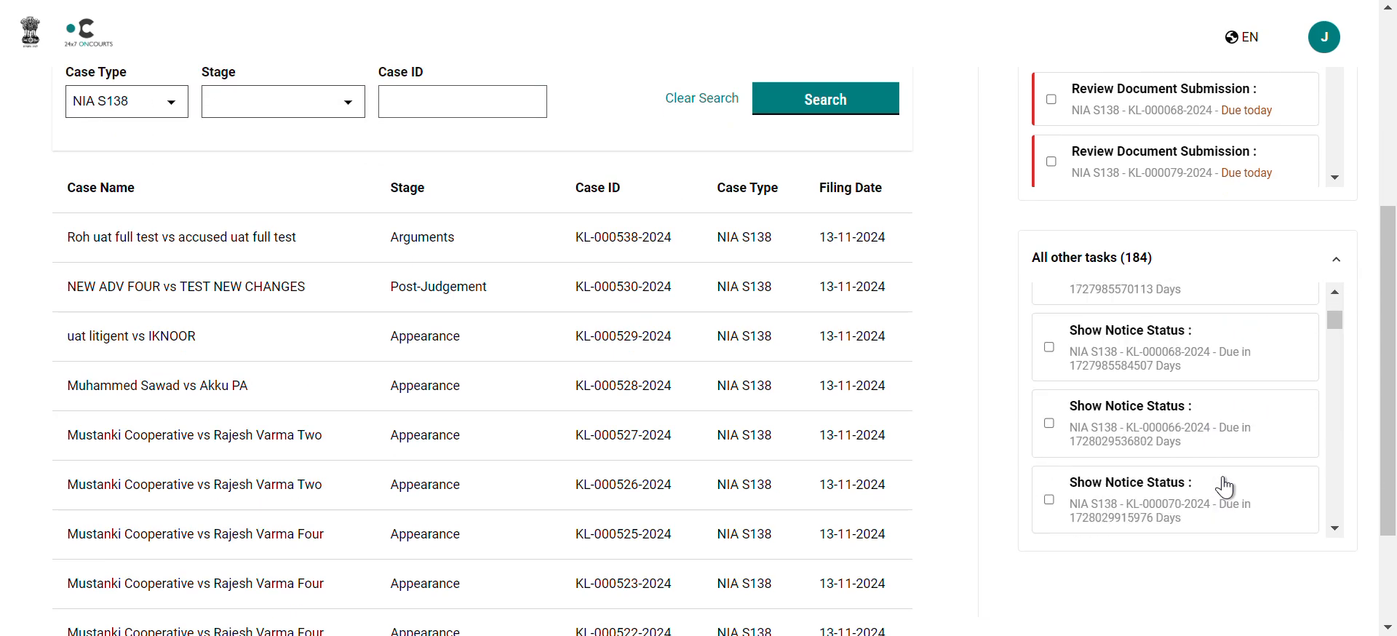
scroll(1224, 486, "down", 1)
scroll(951, 306, "up", 1)
scroll(1214, 499, "down", 3)
scroll(1214, 499, "down", 10)
scroll(1214, 499, "down", 5)
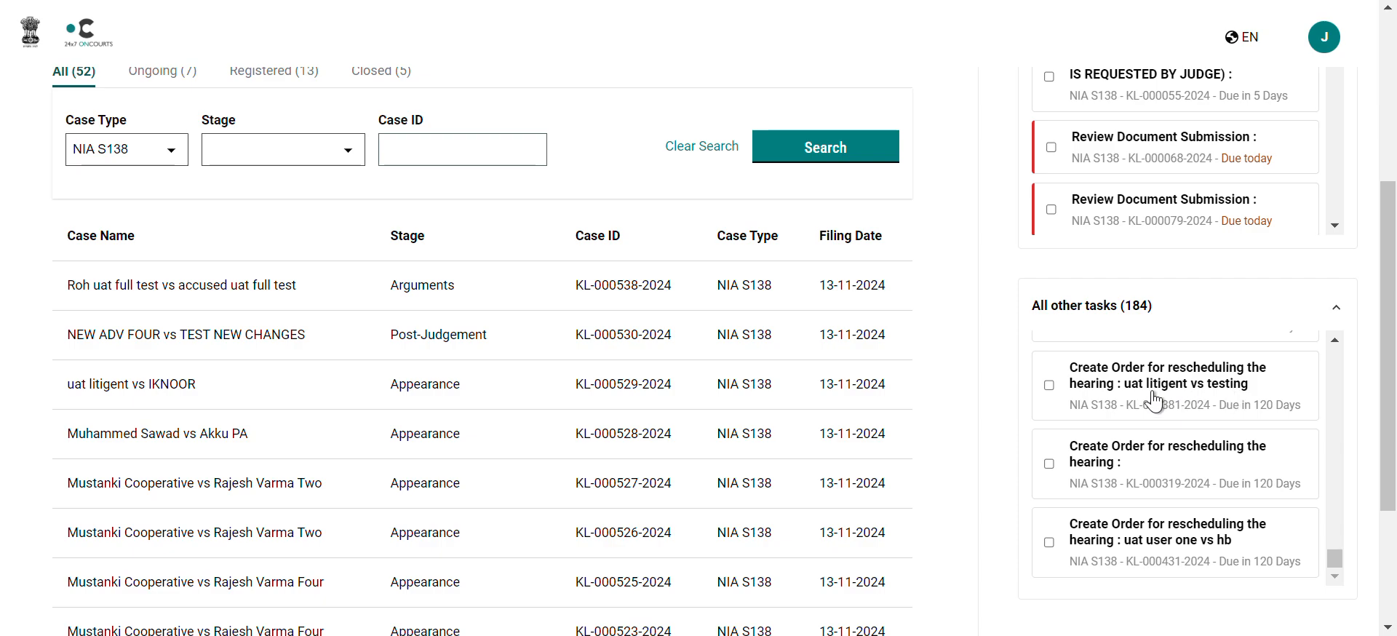
left_click(1141, 399)
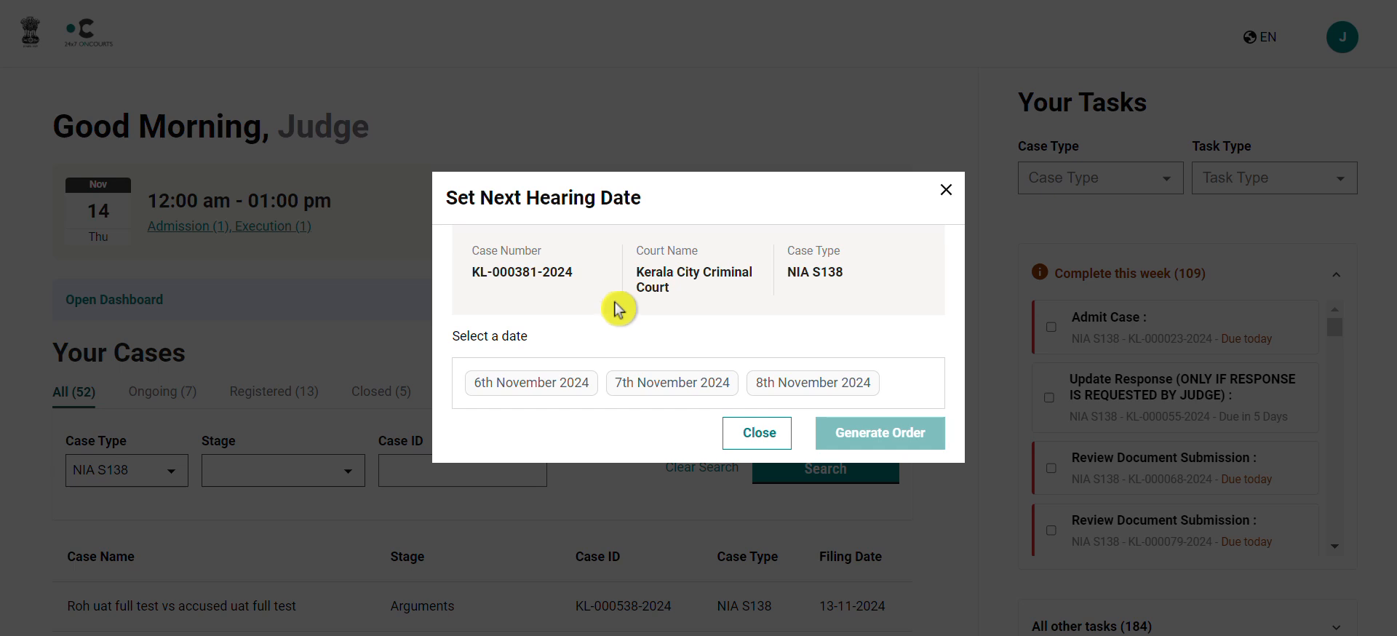
Step: Choose 7th November 2024 as the next hearing date and generate the order
left_click(544, 378)
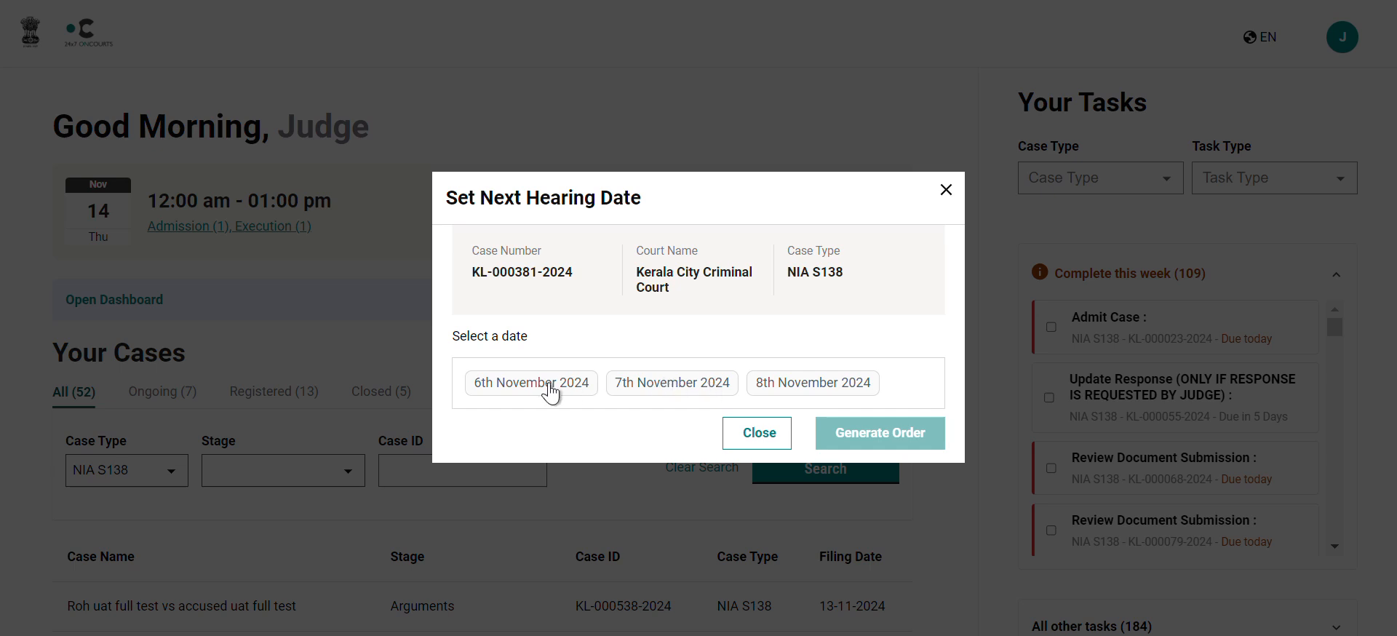
left_click(671, 392)
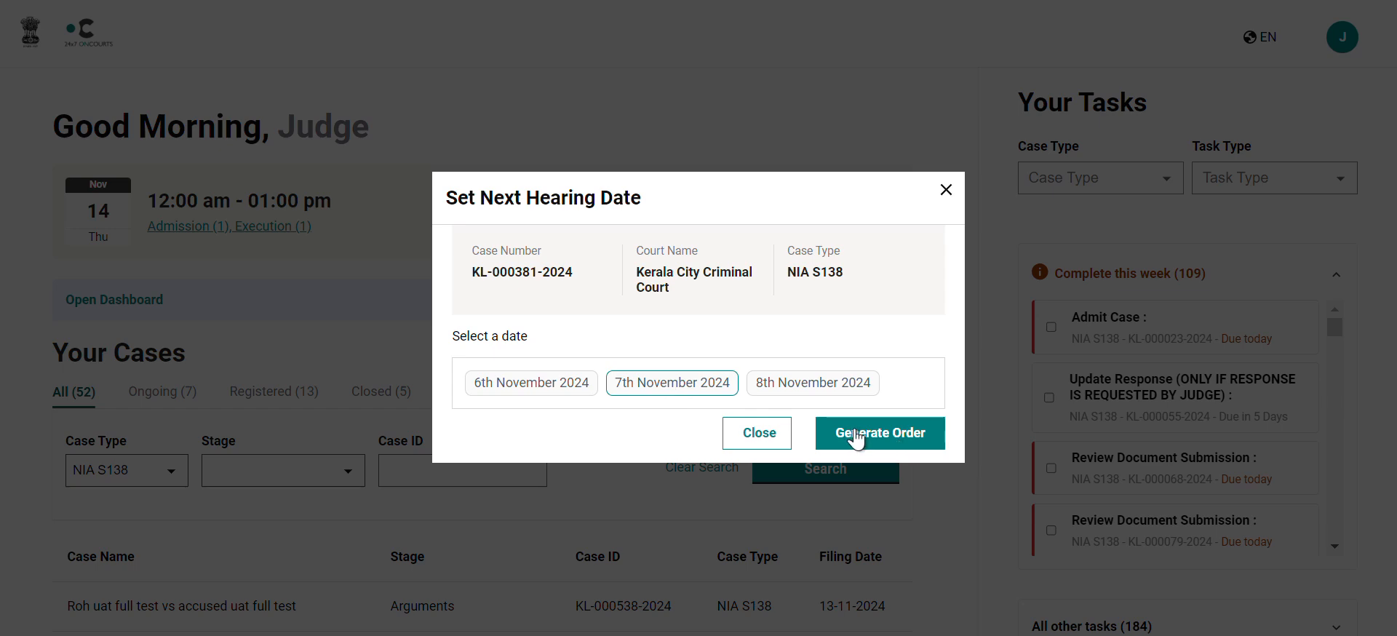
left_click(888, 437)
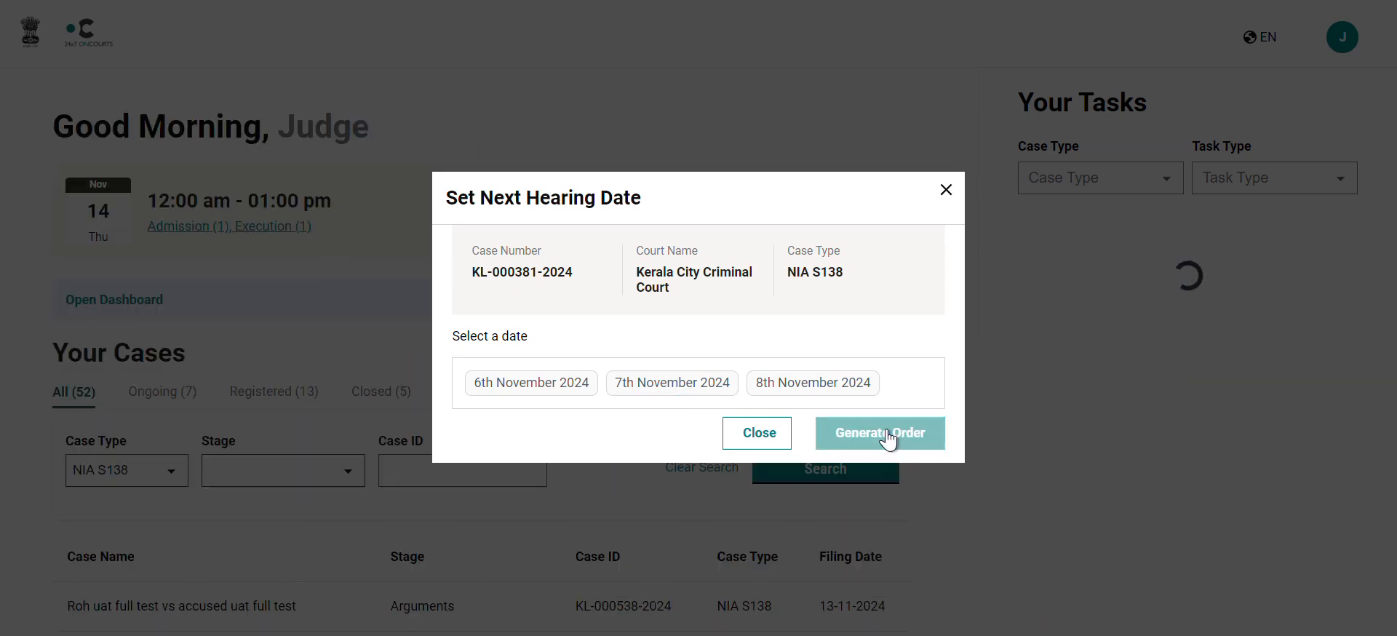